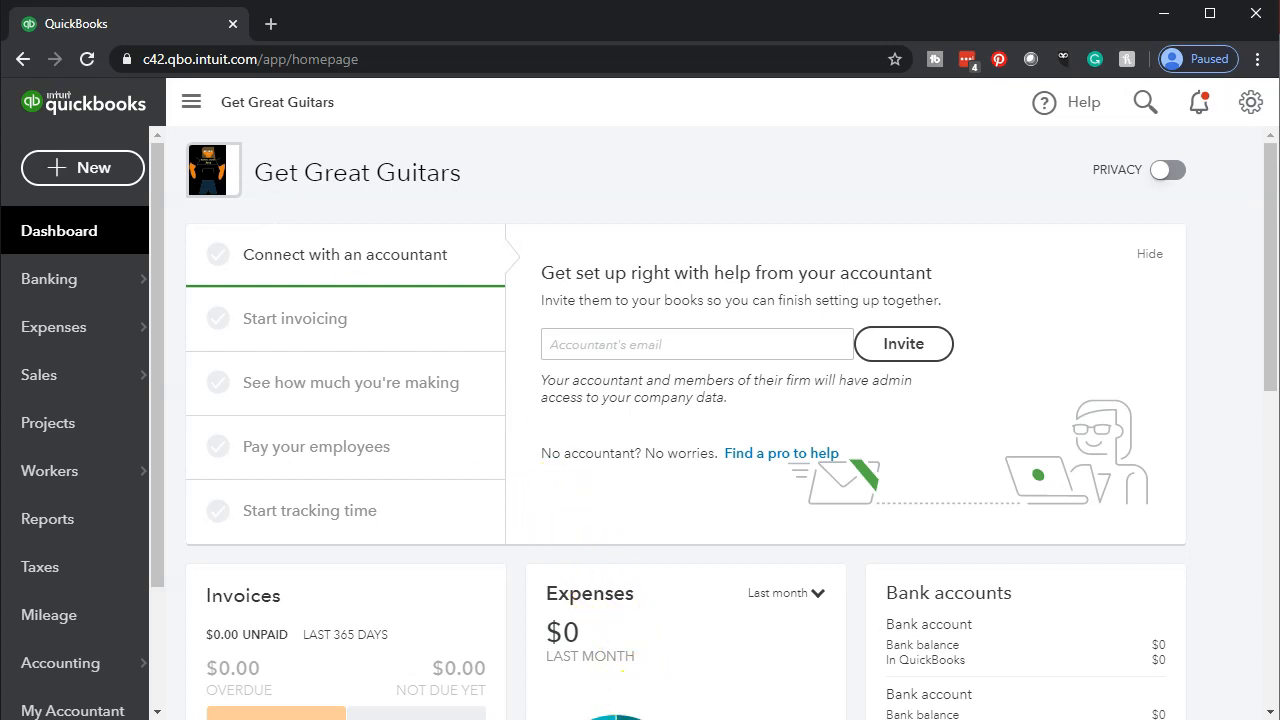
# Step: Switch to the Service Items.xlsx workbook in Excel and review the service items list to import
pyautogui.click(661, 719)
pyautogui.click(552, 705)
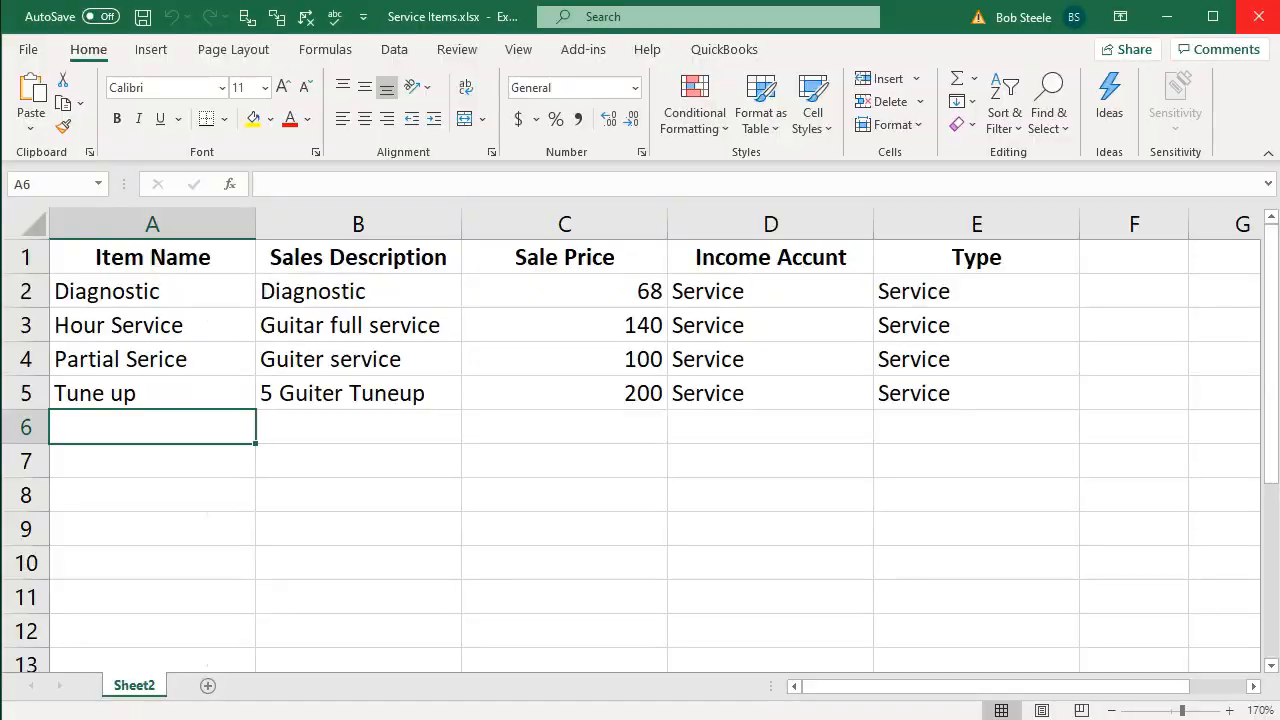
pyautogui.click(475, 493)
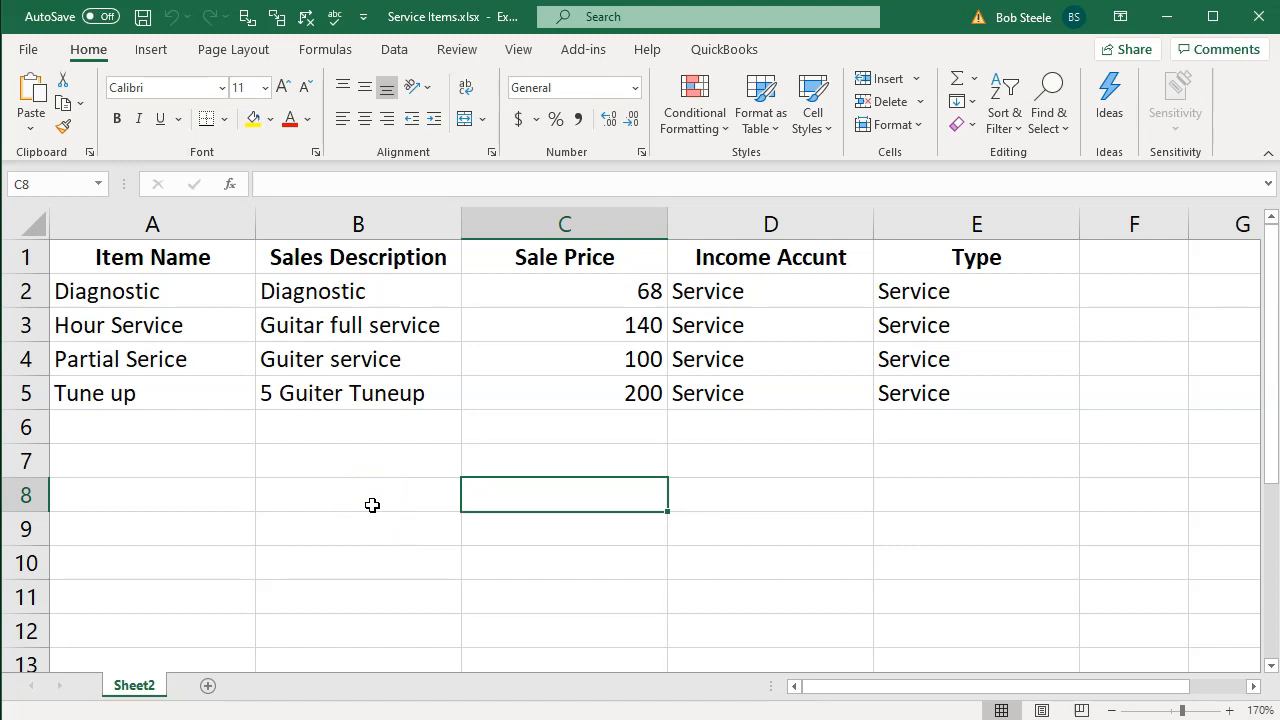
pyautogui.click(372, 505)
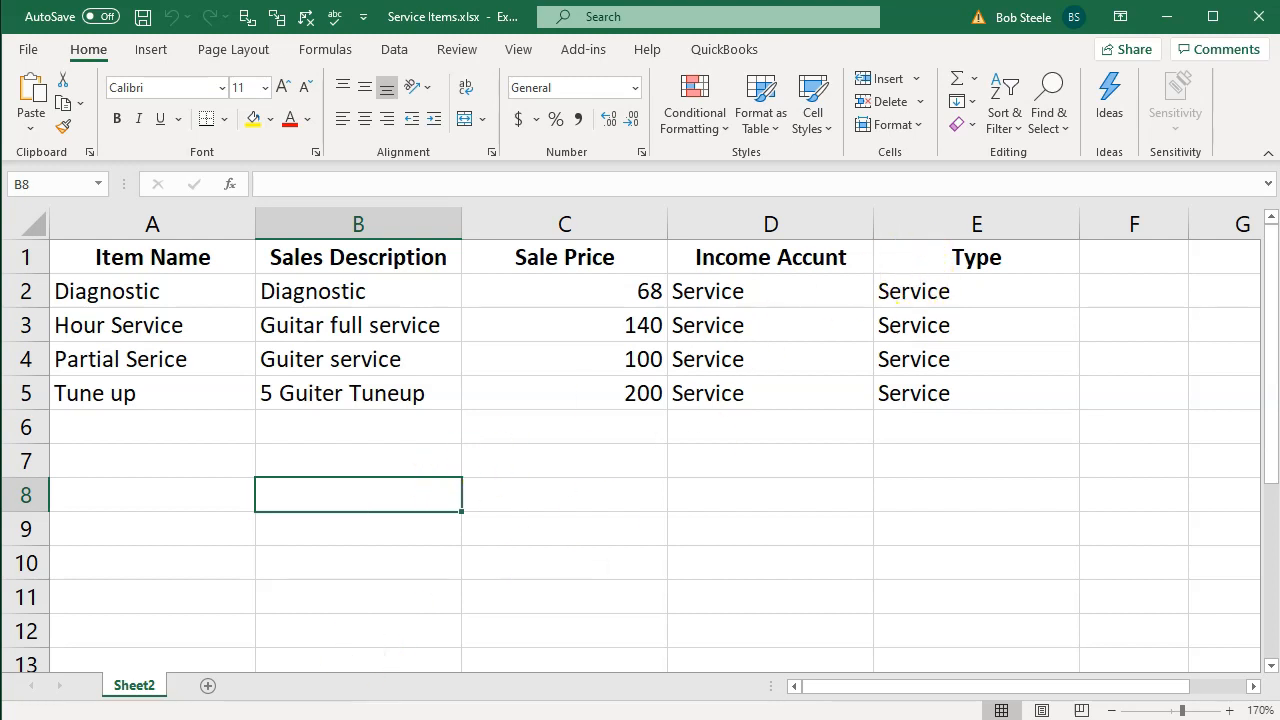
# Step: Switch to QuickBooks Online and open the import page for products and services
pyautogui.hotkey('alt', 'Tab')
pyautogui.click(78, 390)
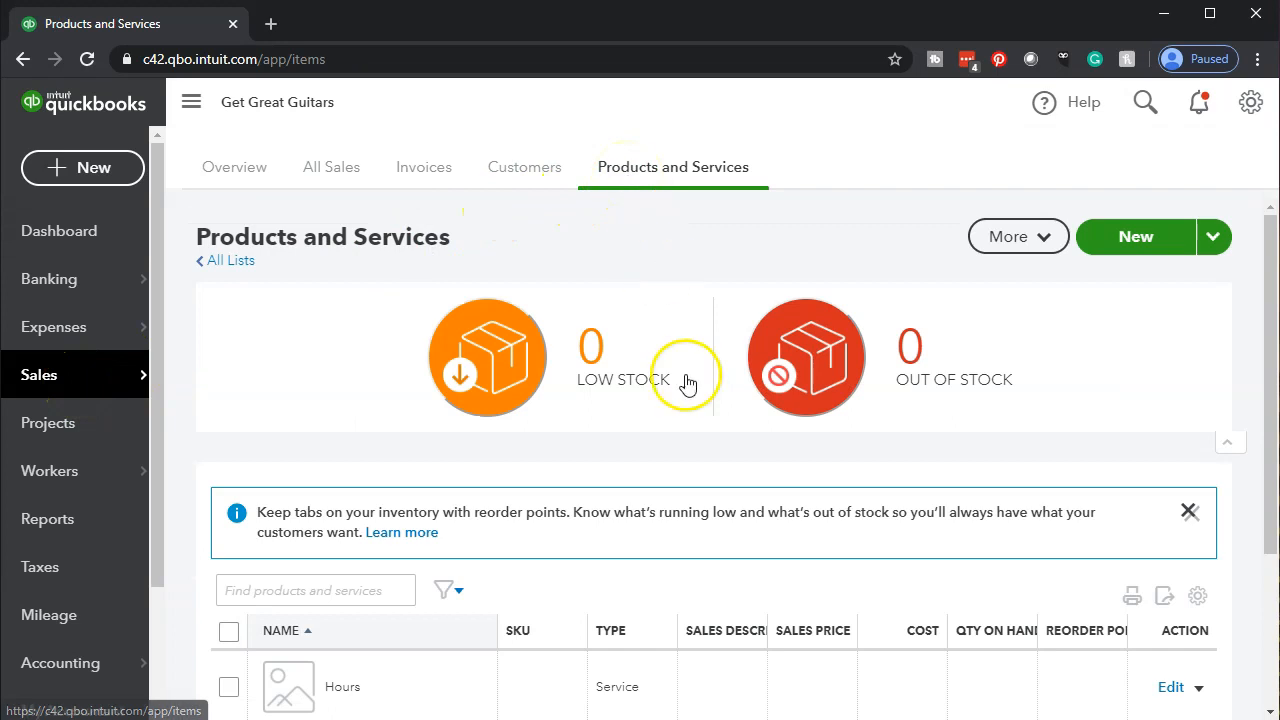
pyautogui.scroll(-3, 686, 380)
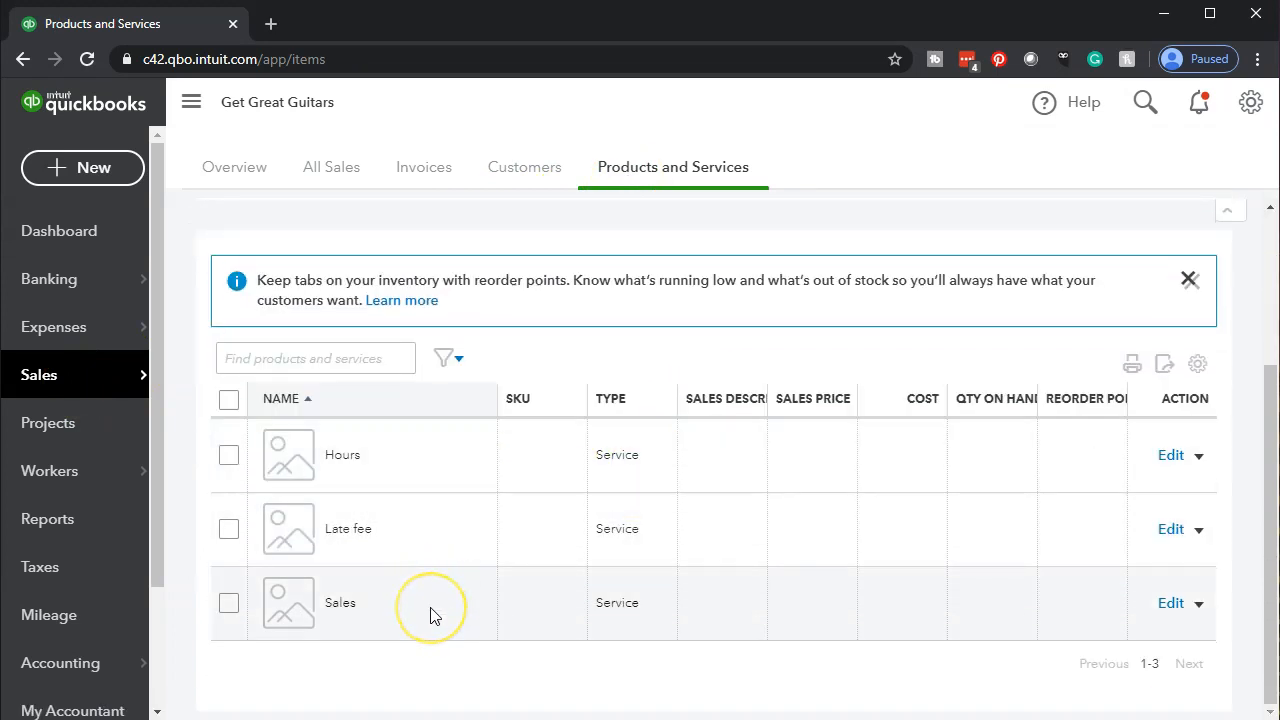
pyautogui.scroll(3, 440, 608)
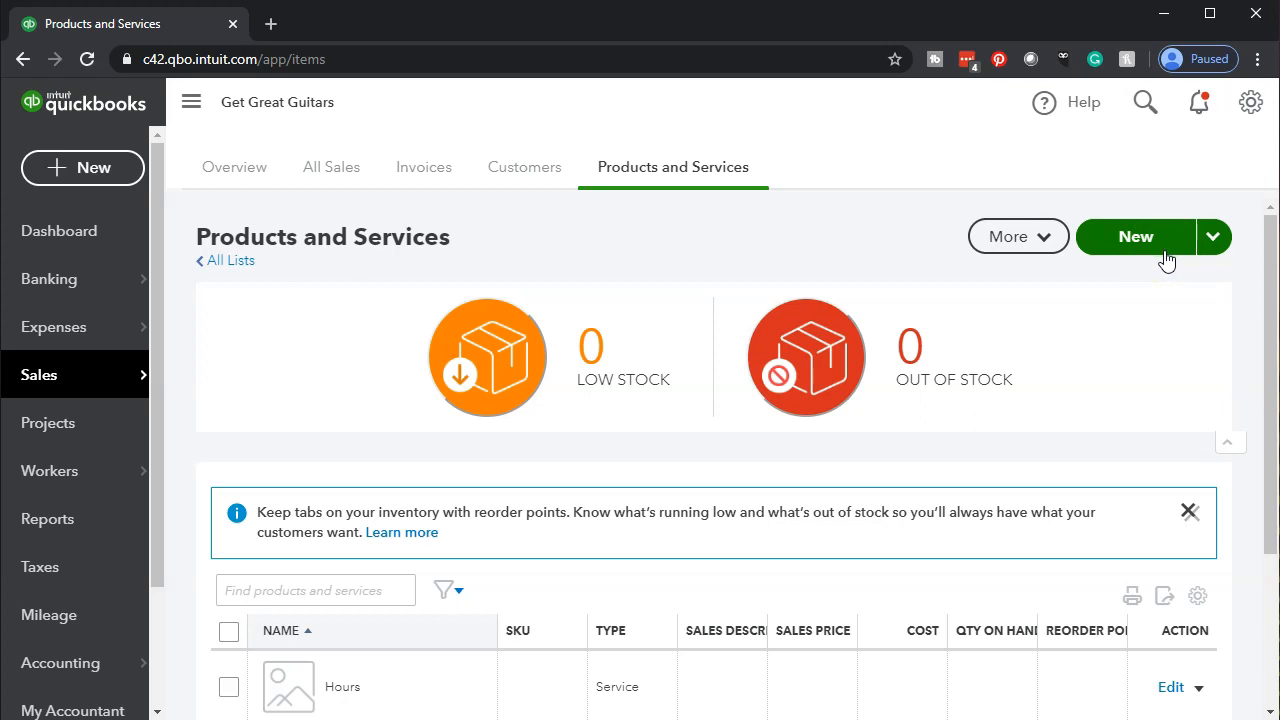
pyautogui.click(1214, 237)
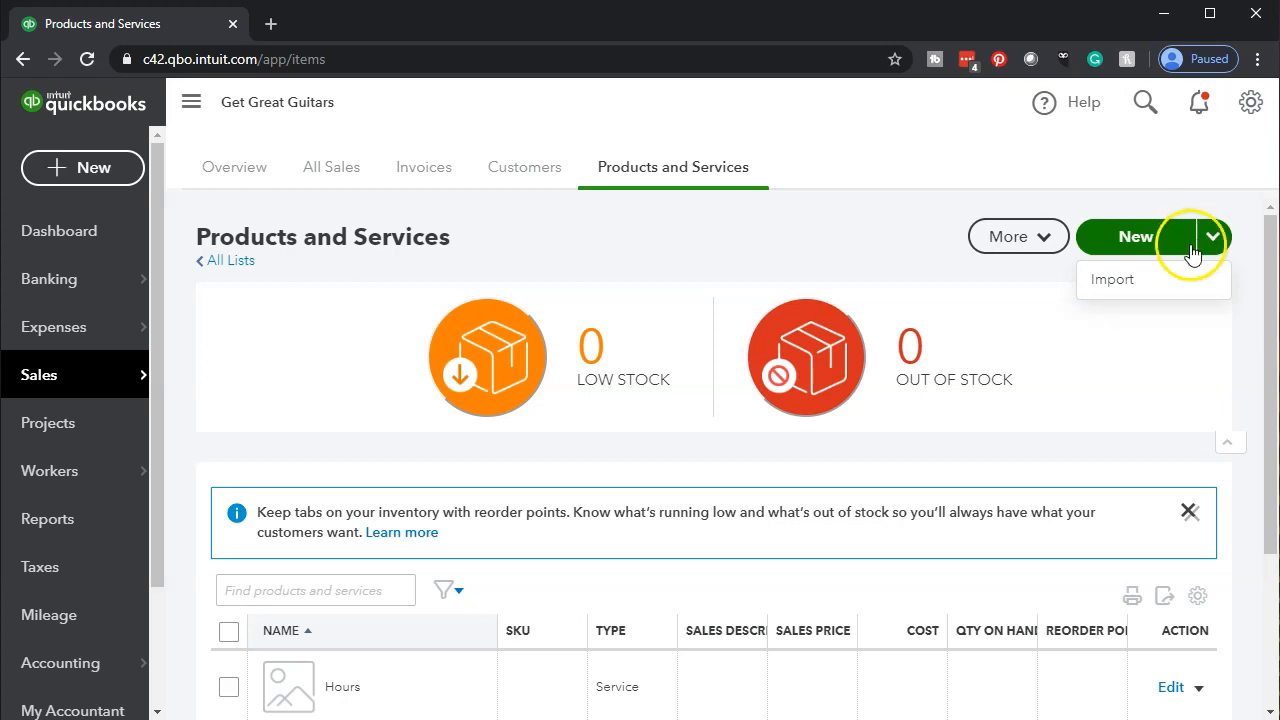
pyautogui.click(1176, 278)
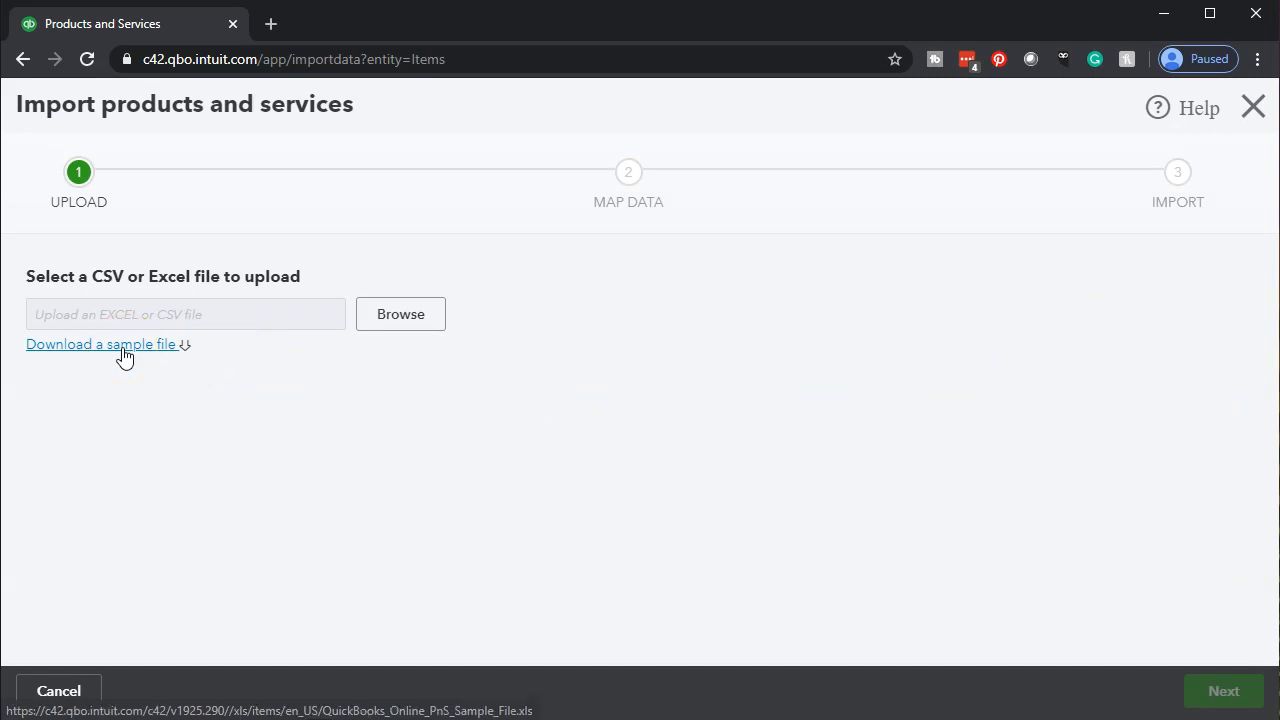
pyautogui.click(122, 407)
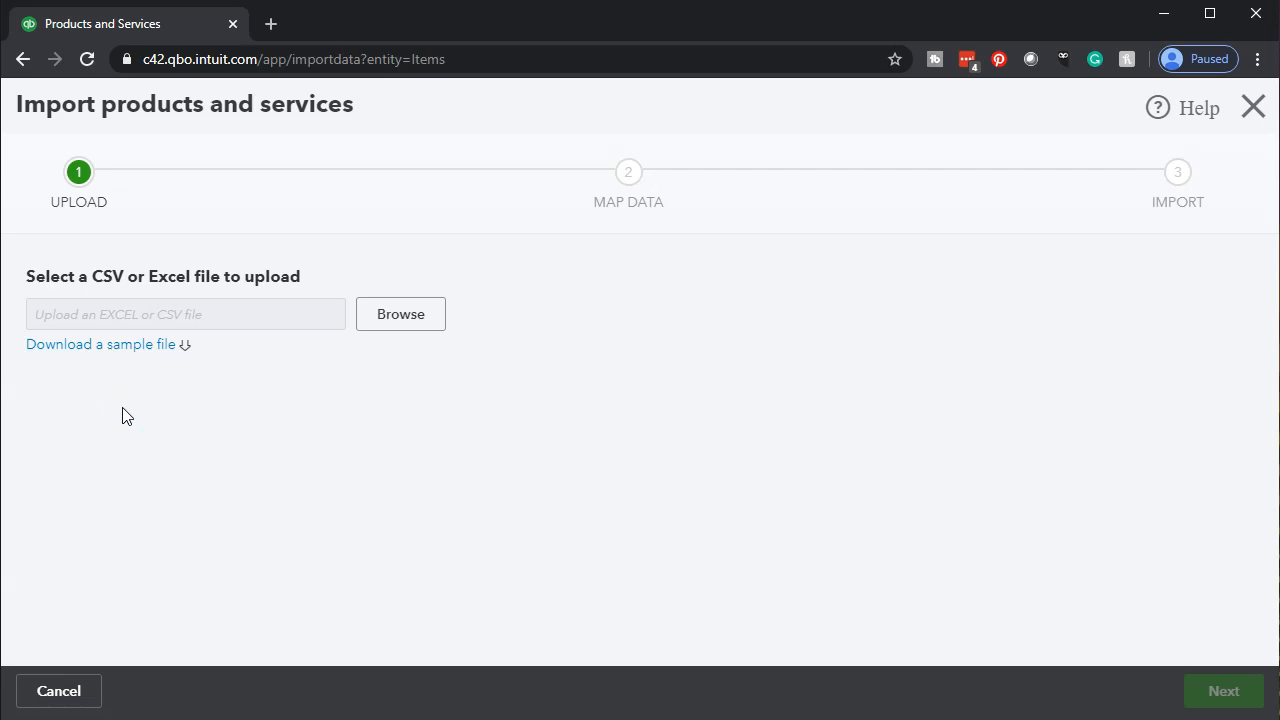
# Step: Upload Service Items.xlsx from the 2020 folder and continue to the data mapping stage
pyautogui.click(381, 320)
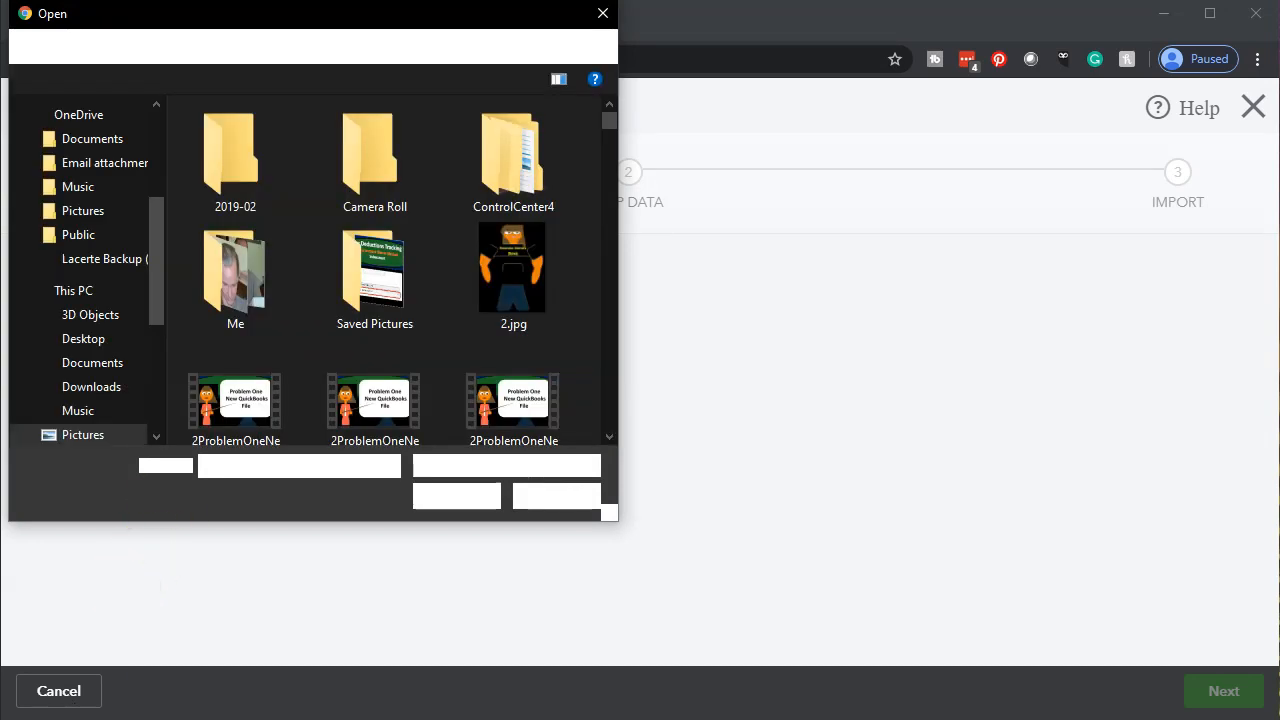
pyautogui.click(237, 231)
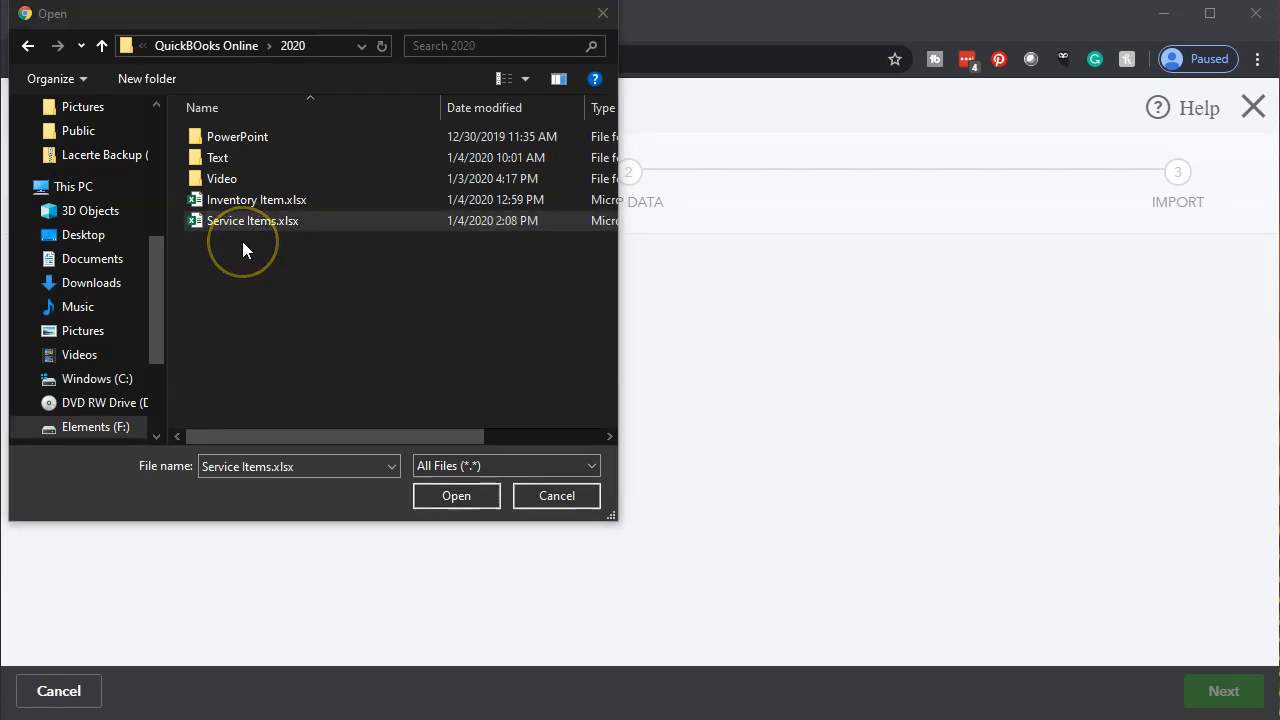
pyautogui.click(230, 232)
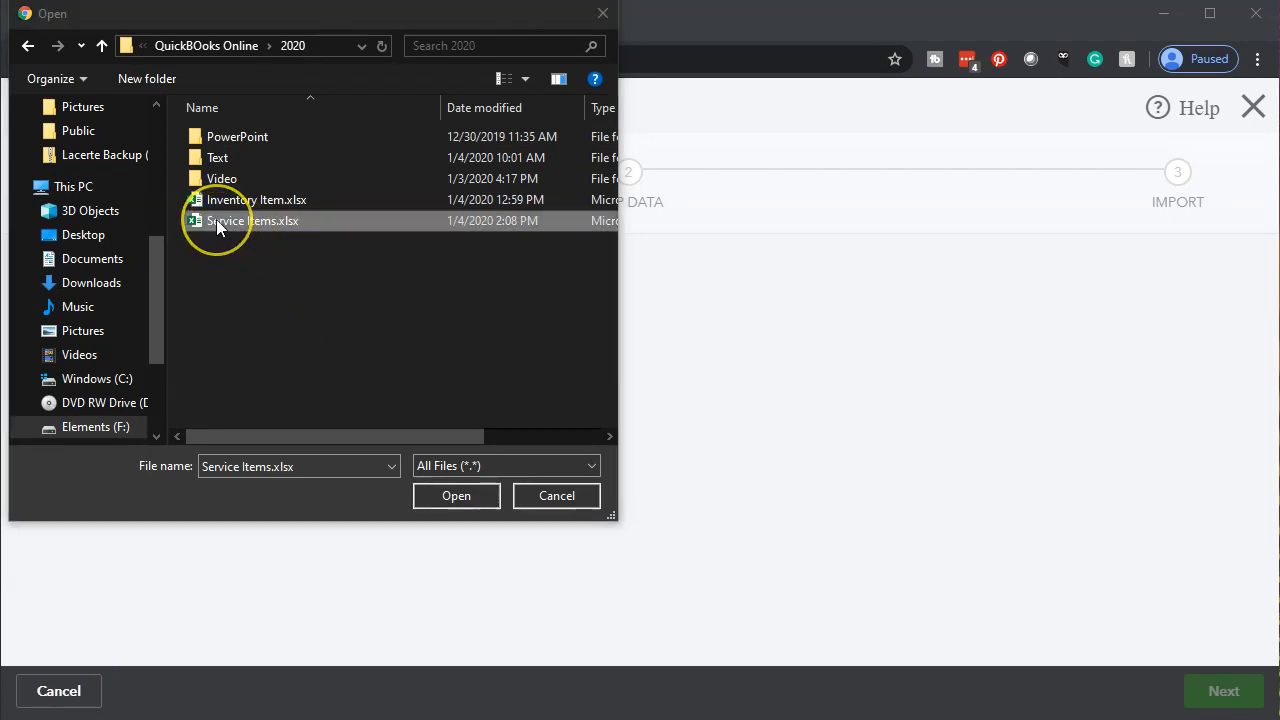
pyautogui.doubleClick(217, 221)
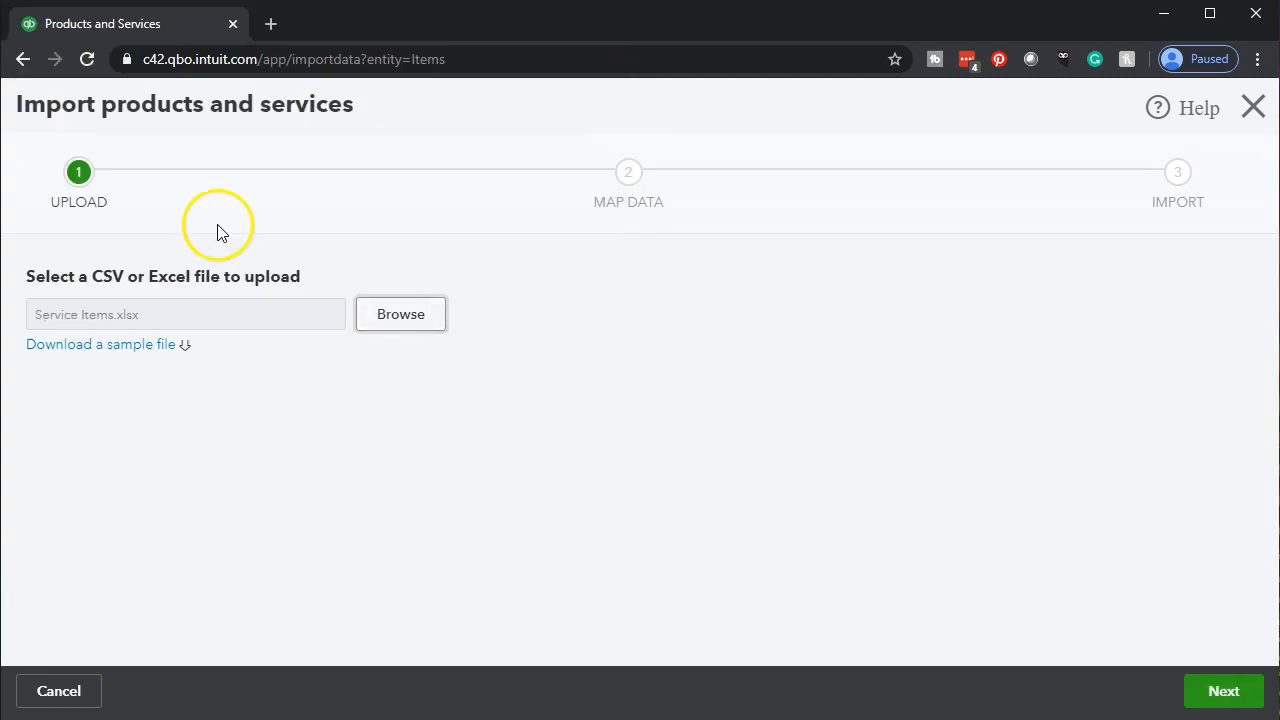
pyautogui.click(1214, 695)
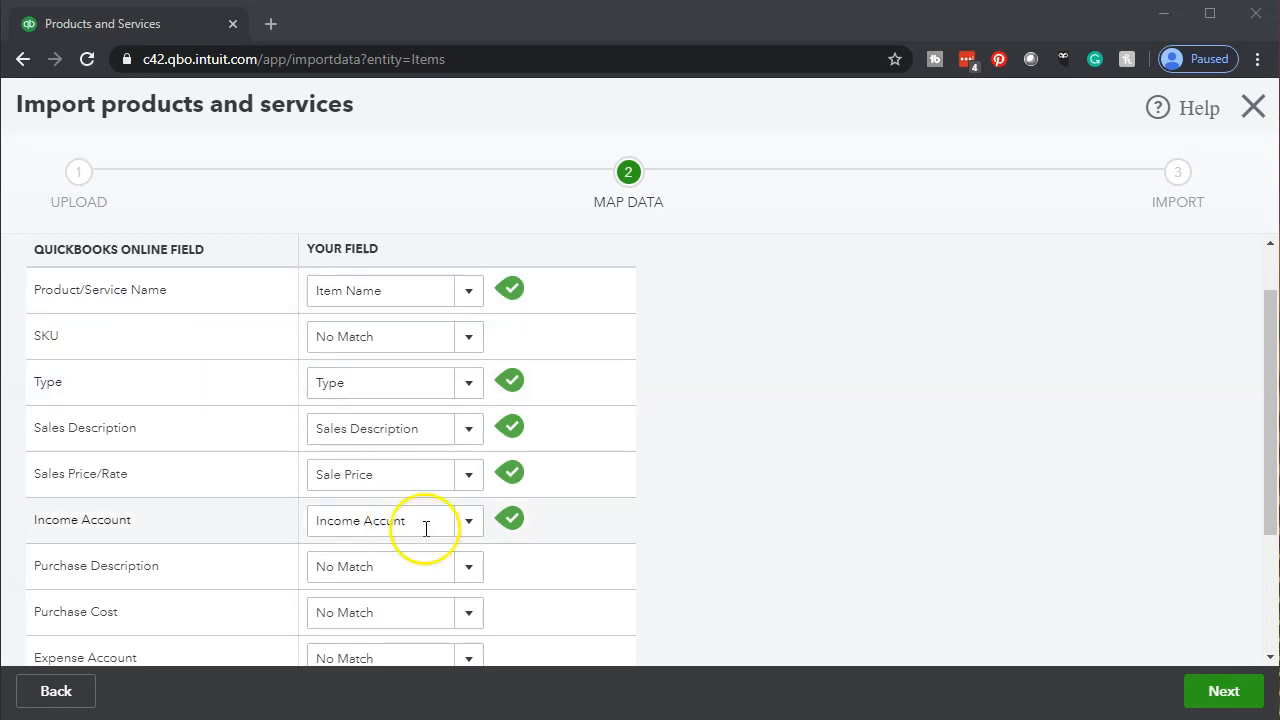
# Step: Review the column headers in row 1 of the Excel sheet and return to the QuickBooks field mapping
pyautogui.hotkey('alt', 'Tab')
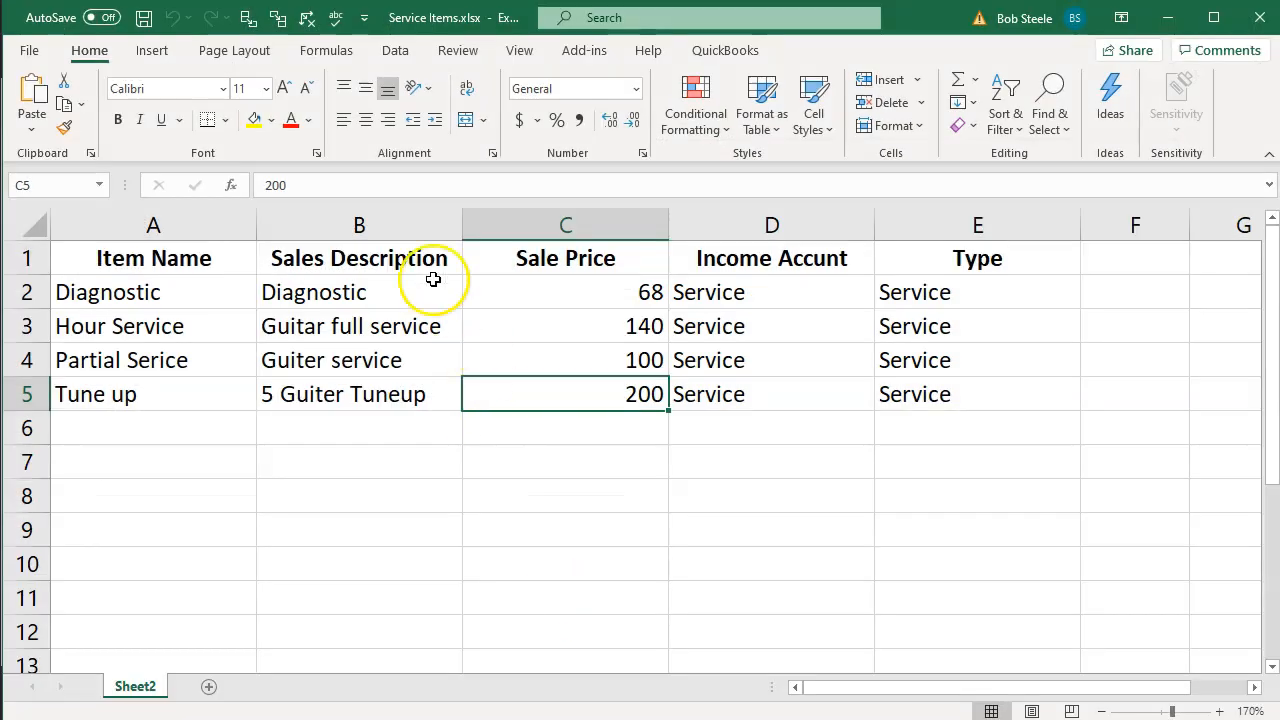
pyautogui.moveTo(235, 264); pyautogui.dragTo(940, 265)
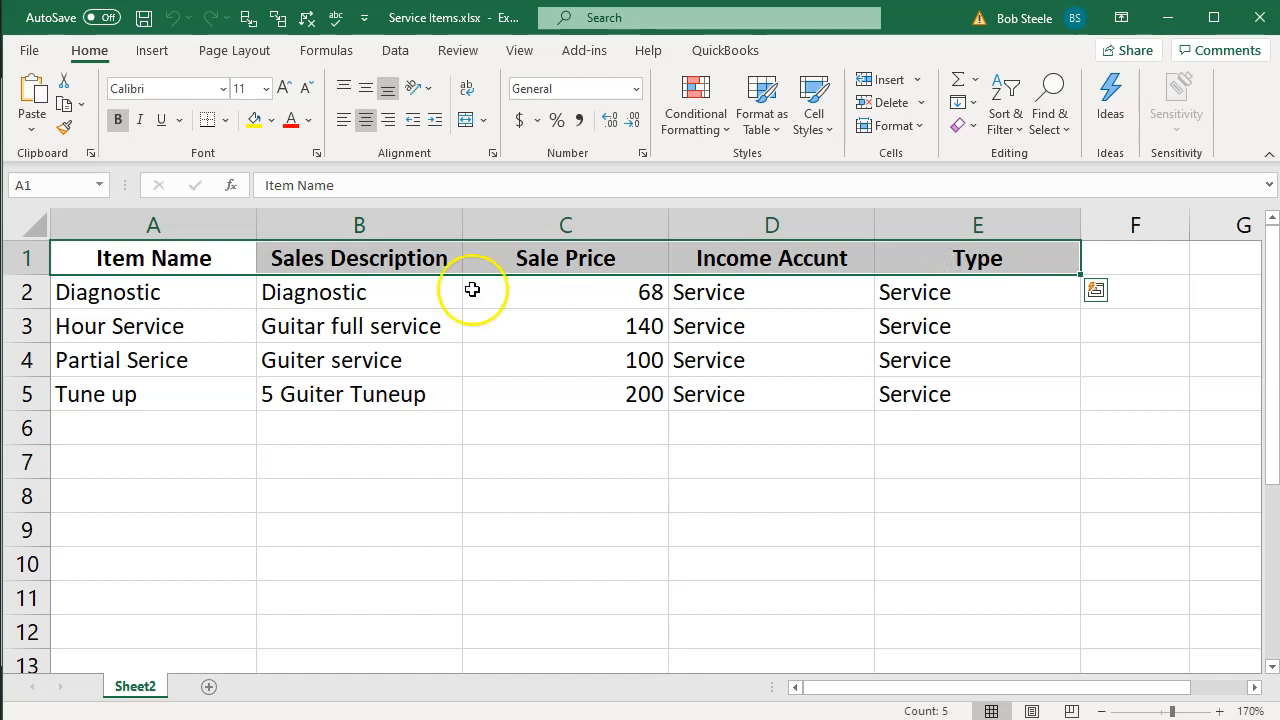
pyautogui.click(208, 254)
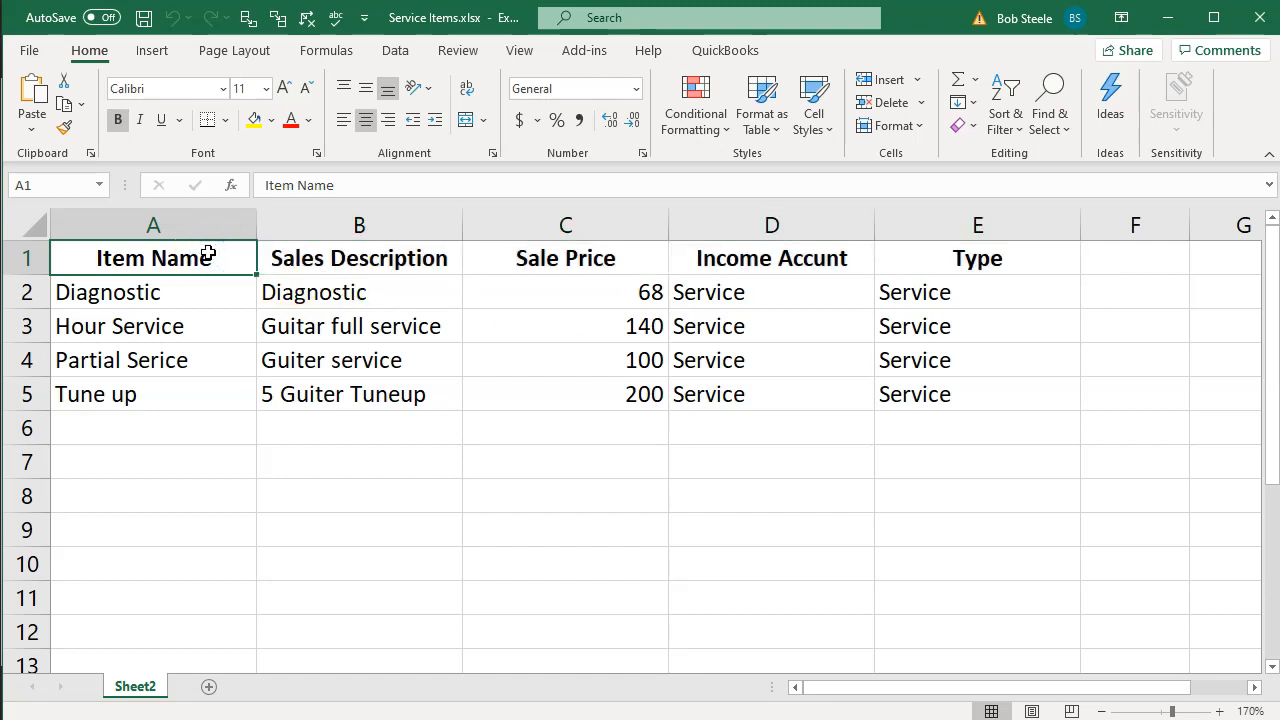
pyautogui.click(1170, 22)
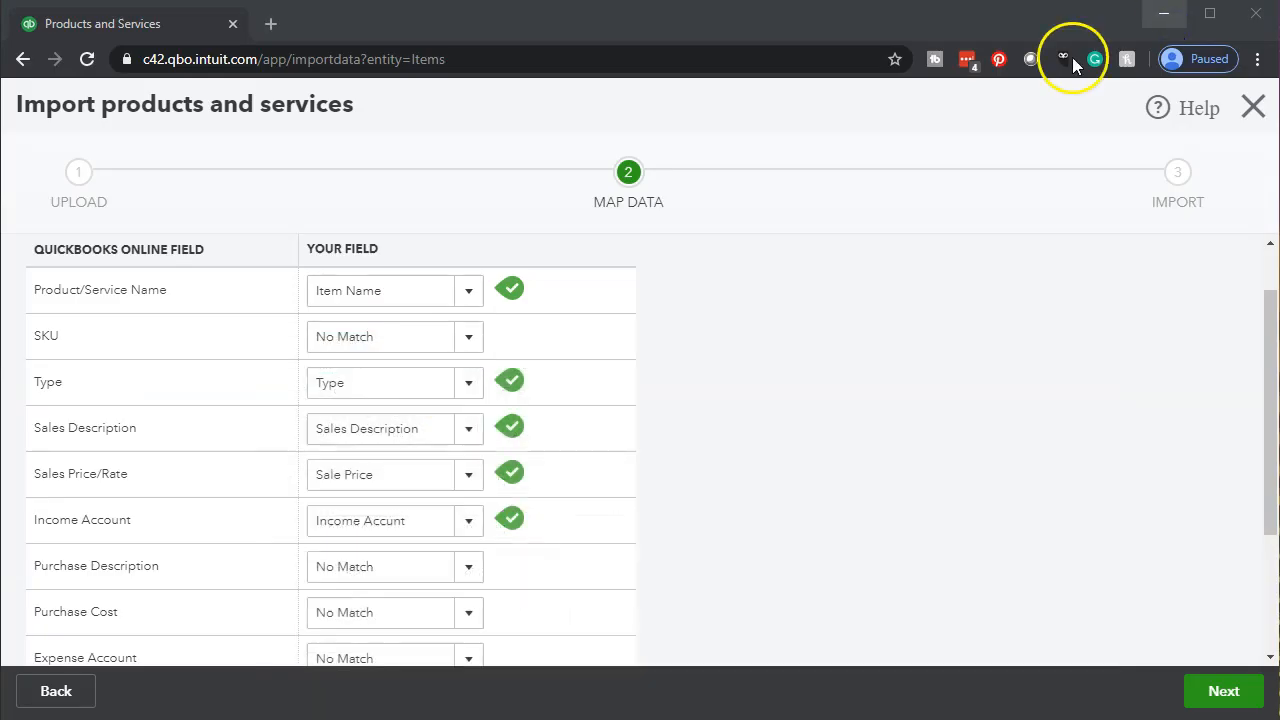
# Step: Check the Product/Service Name mapping options against the column headers in the Excel sheet
pyautogui.click(471, 297)
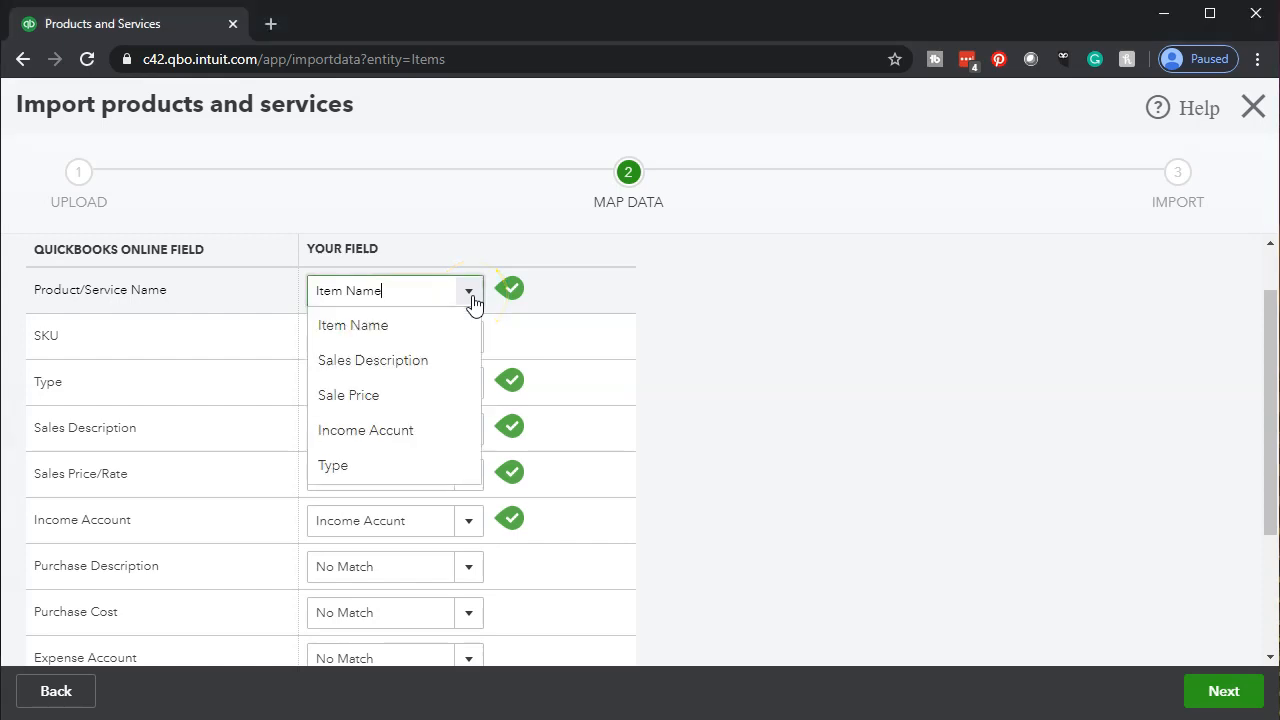
pyautogui.click(471, 297)
pyautogui.hotkey('alt', 'Tab')
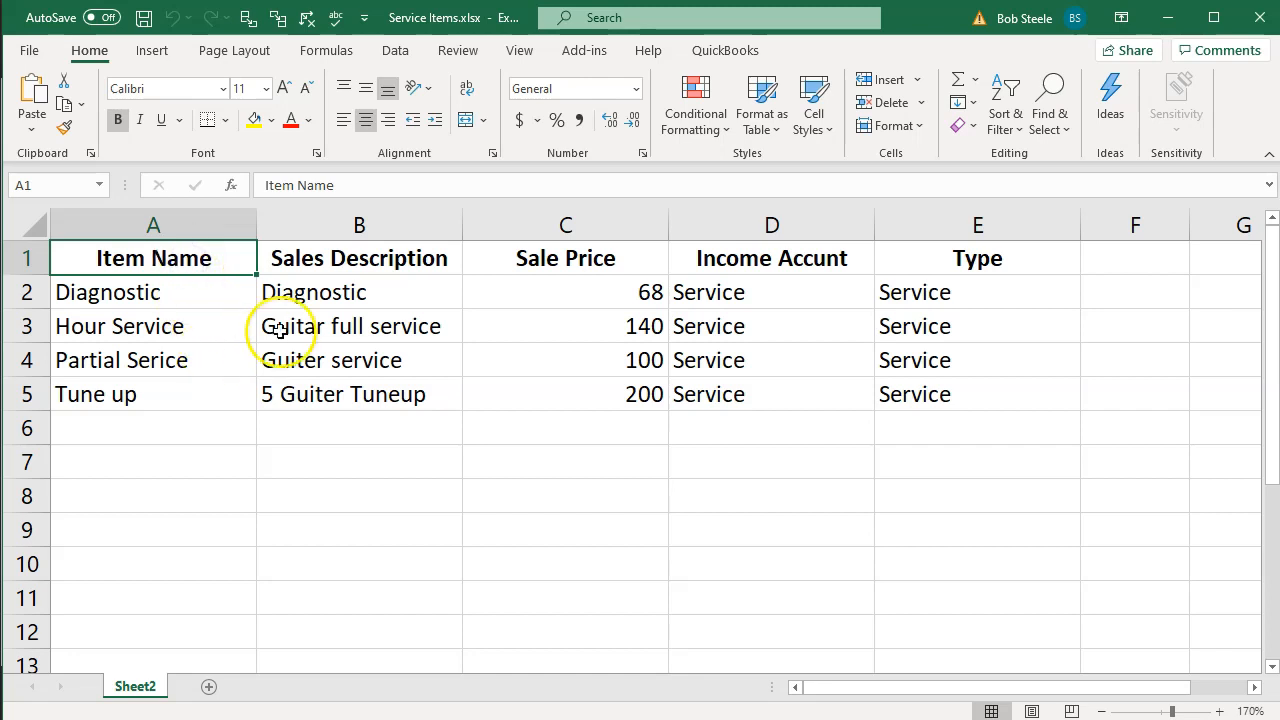
pyautogui.click(327, 266)
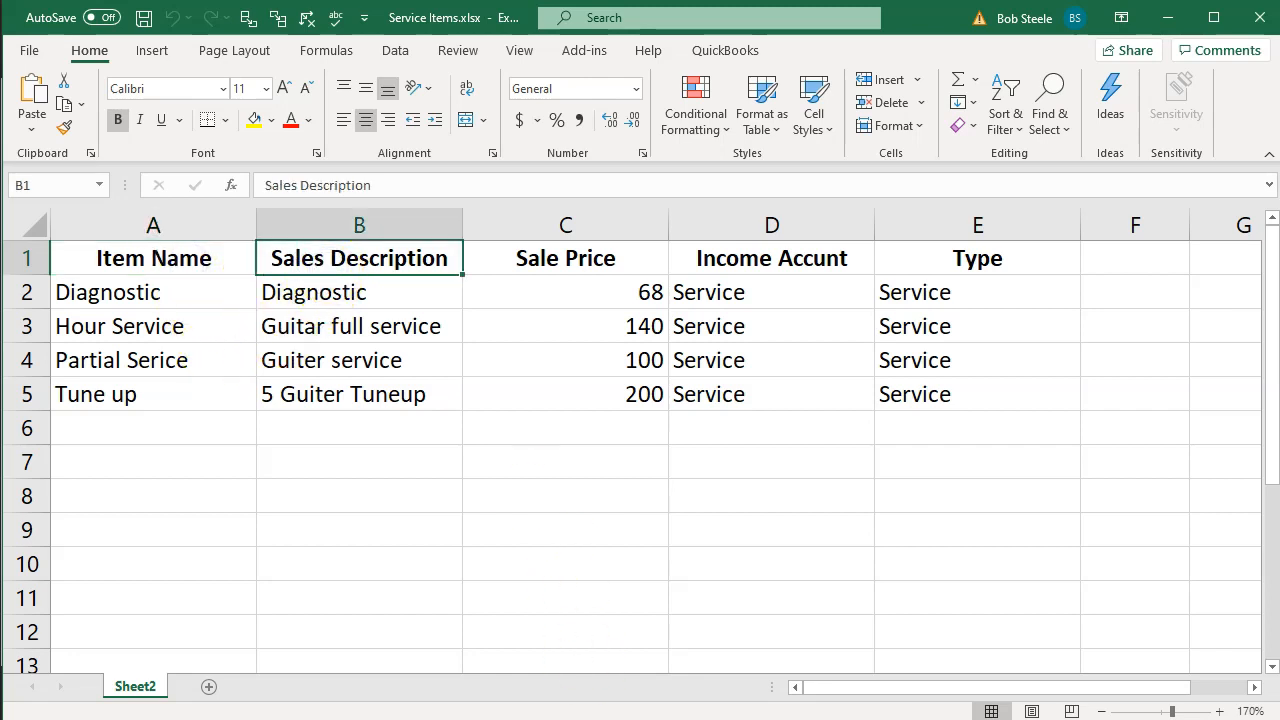
pyautogui.click(662, 719)
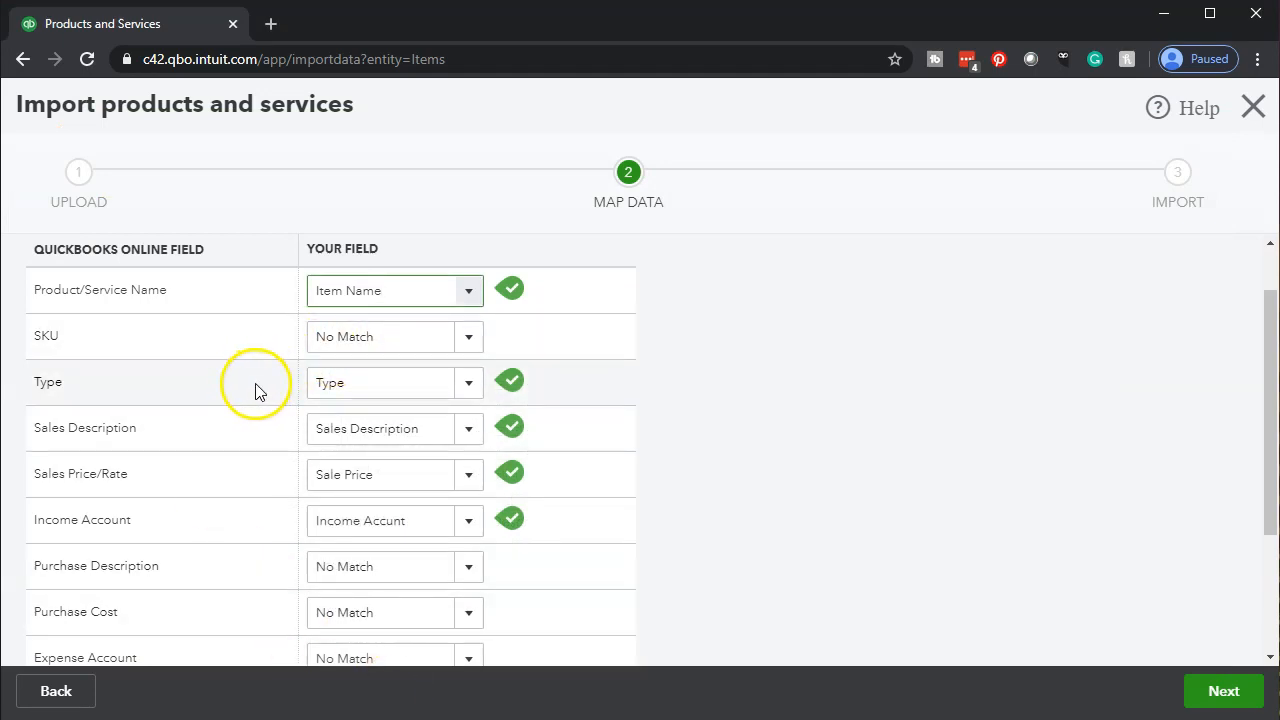
# Step: Check the Type field's mapping options against the Type column in Excel and return to QuickBooks
pyautogui.click(468, 382)
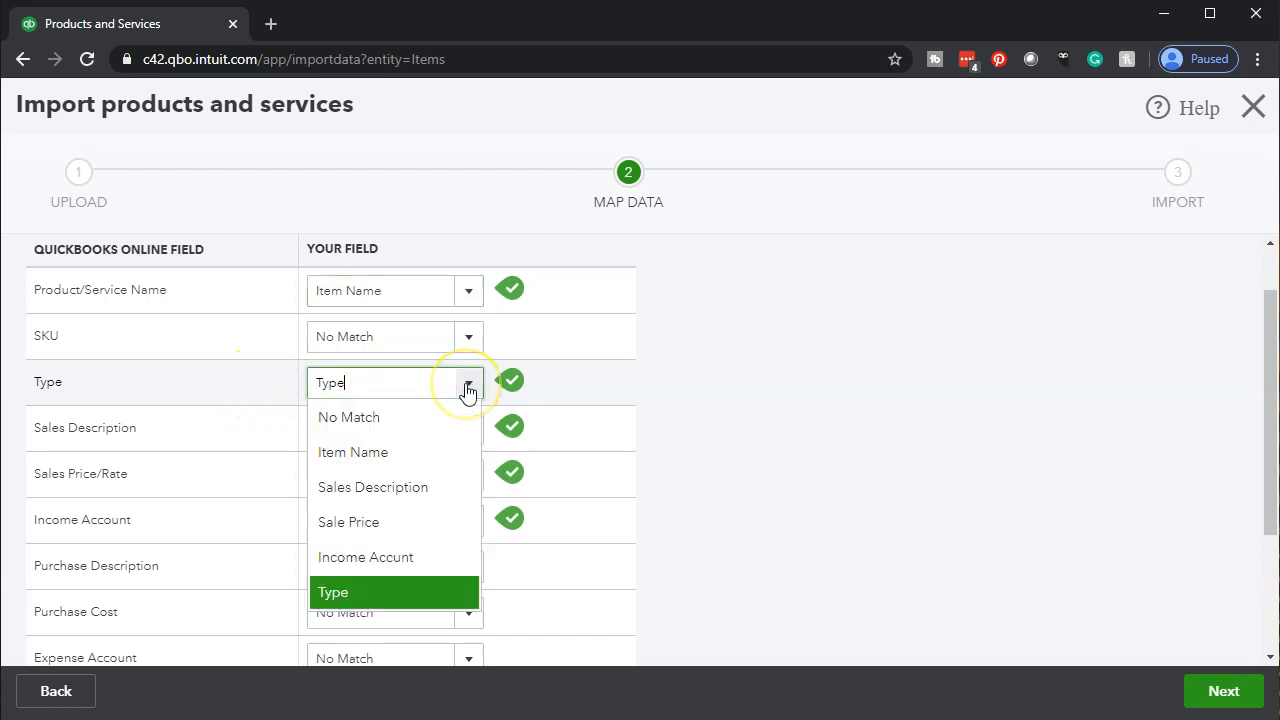
pyautogui.click(468, 382)
pyautogui.hotkey('alt', 'Tab')
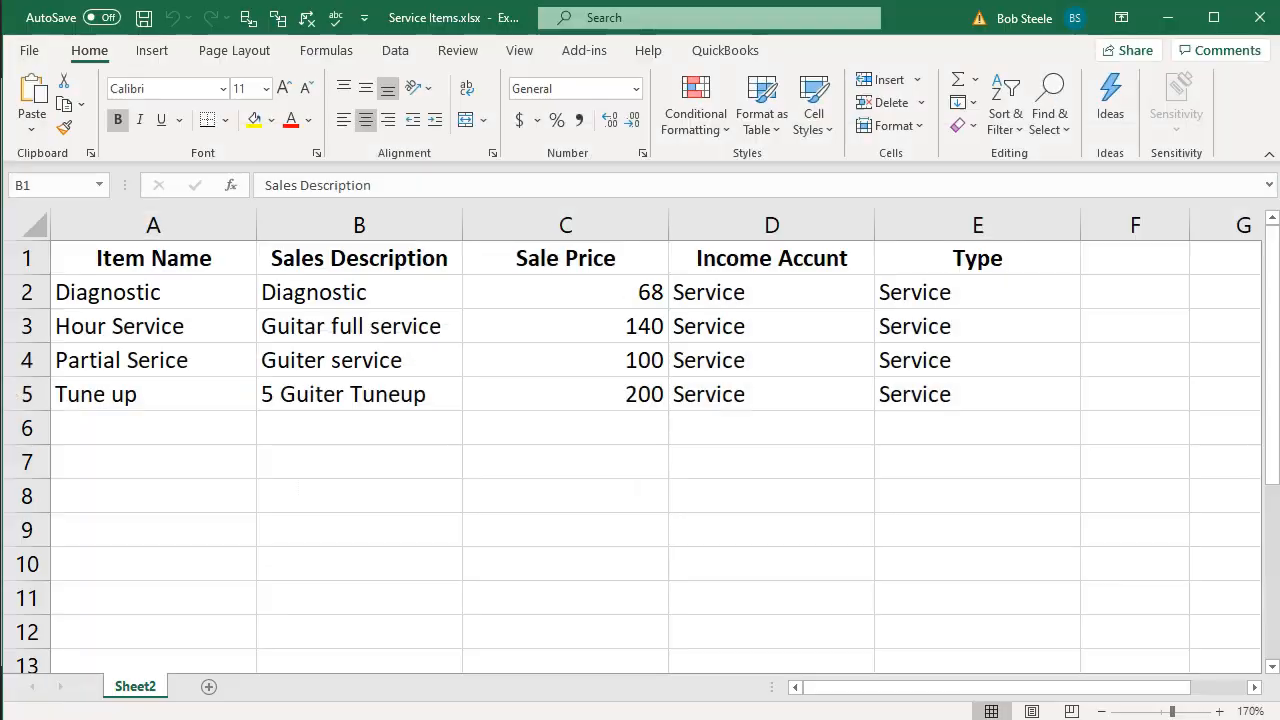
pyautogui.click(943, 263)
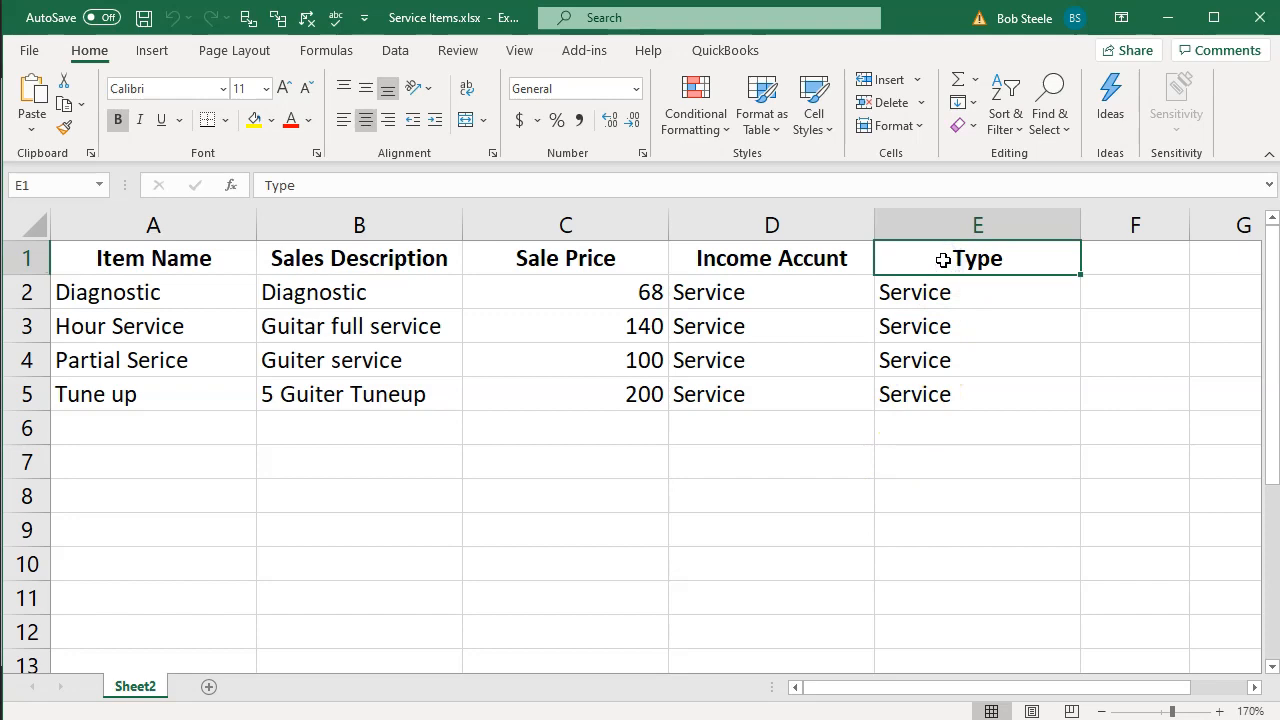
pyautogui.hotkey('alt', 'Tab')
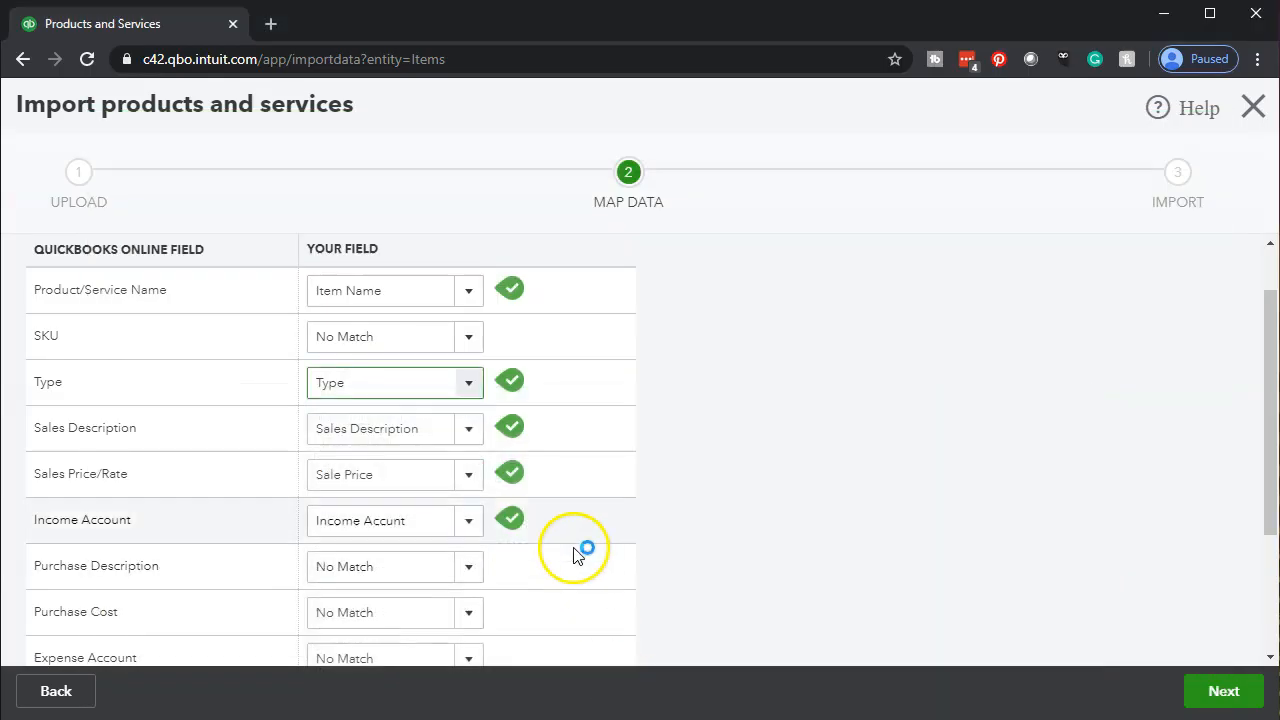
# Step: Check the Sales Description field's mapping against the Sales Description column in Excel and return to QuickBooks
pyautogui.click(467, 432)
pyautogui.click(468, 436)
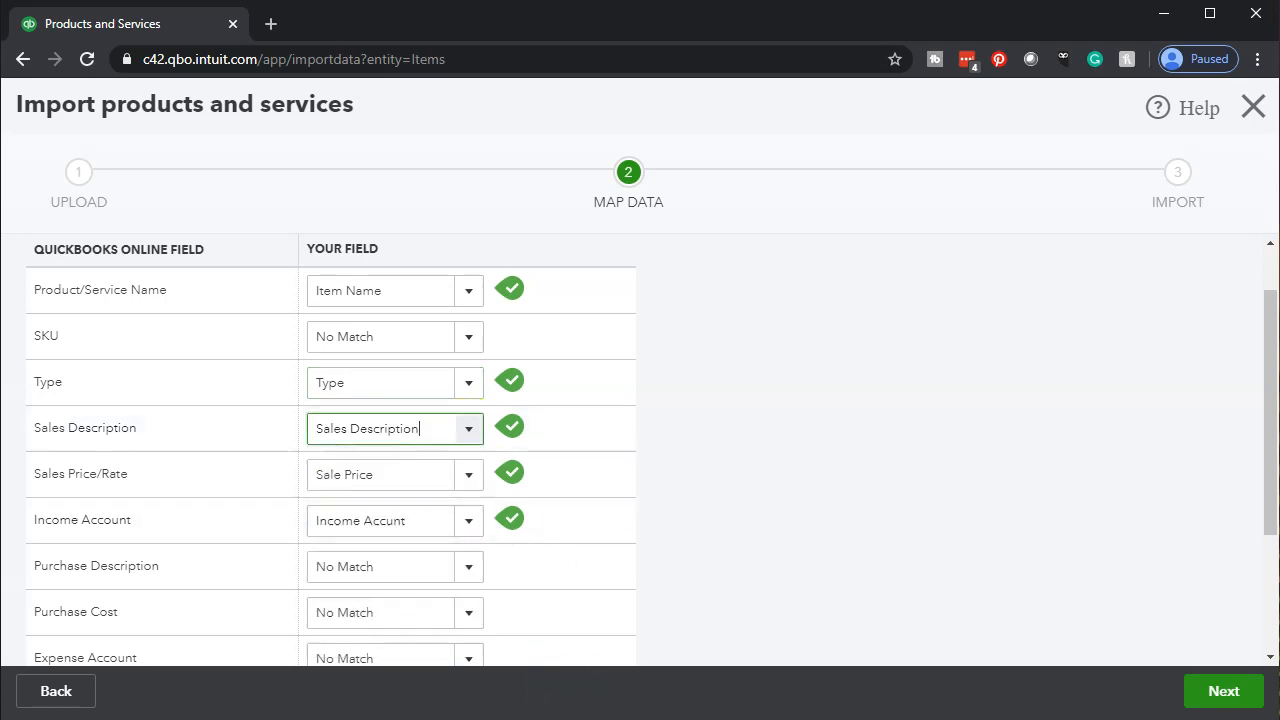
pyautogui.hotkey('alt', 'Tab')
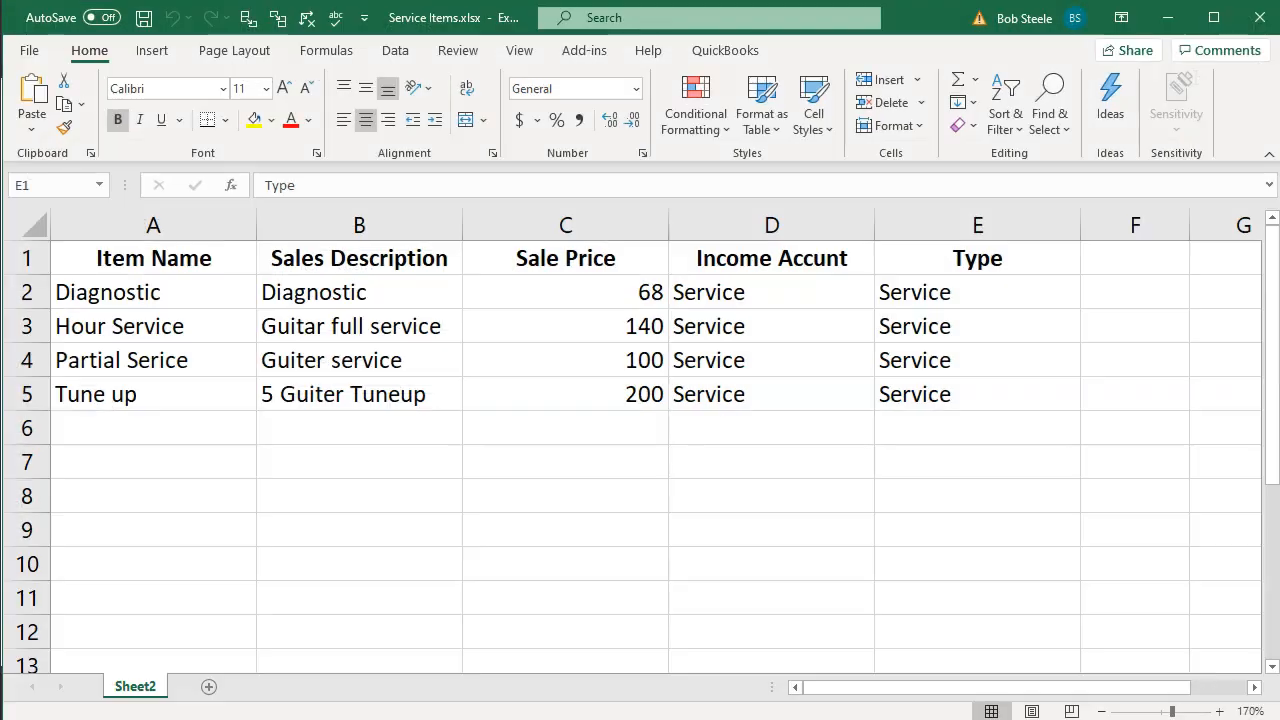
pyautogui.click(363, 260)
pyautogui.hotkey('alt', 'Tab')
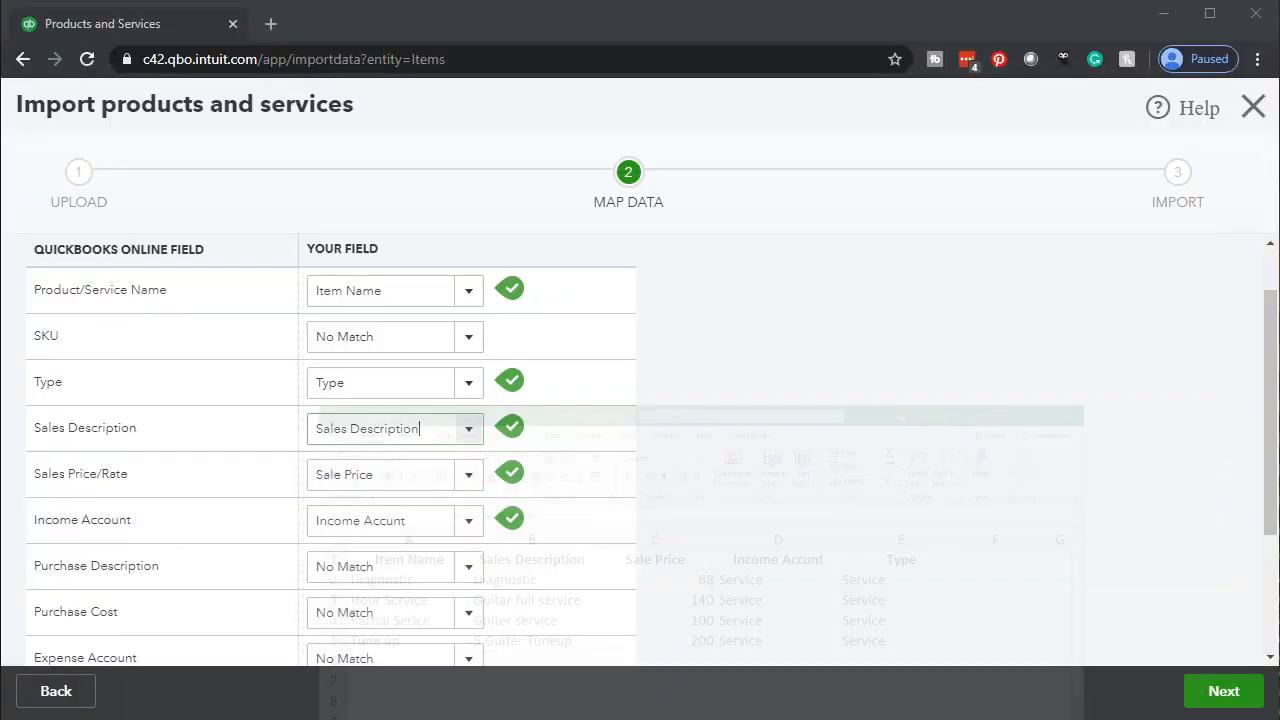
# Step: Check the Sales Price/Rate field's mapping options against the Sale Price column in Excel
pyautogui.click(470, 484)
pyautogui.click(470, 484)
pyautogui.click(155, 493)
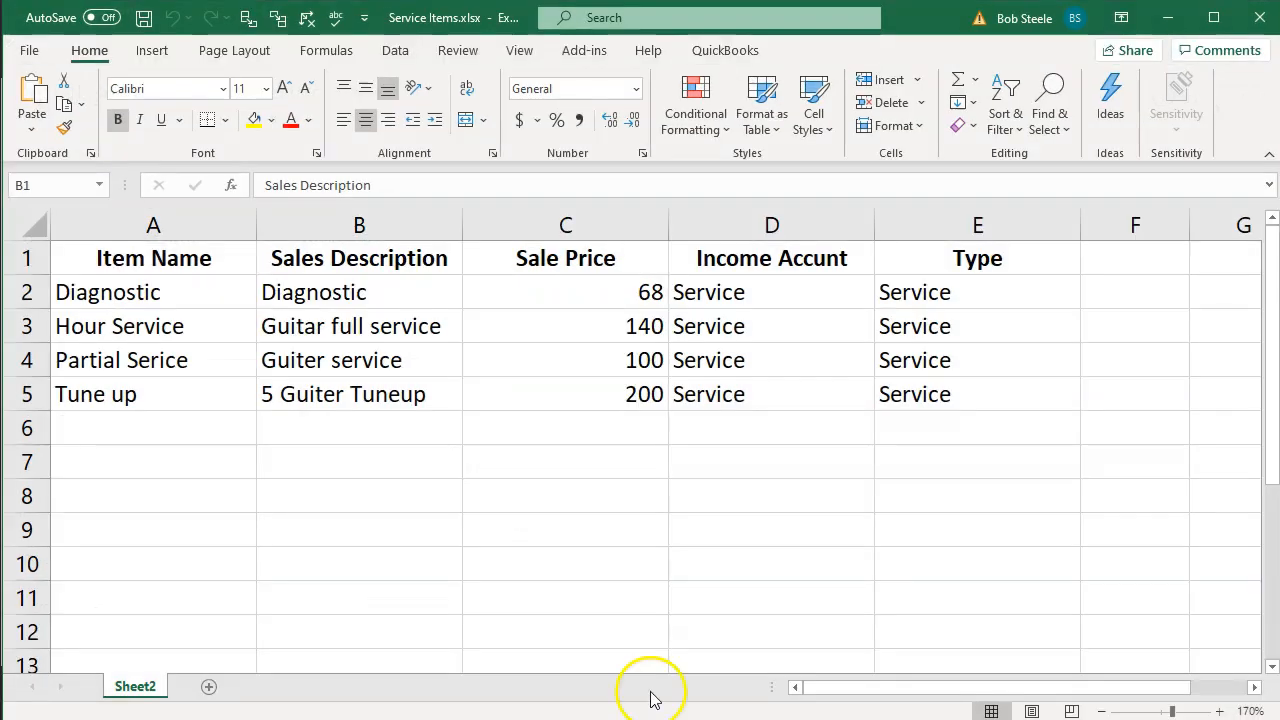
pyautogui.click(572, 264)
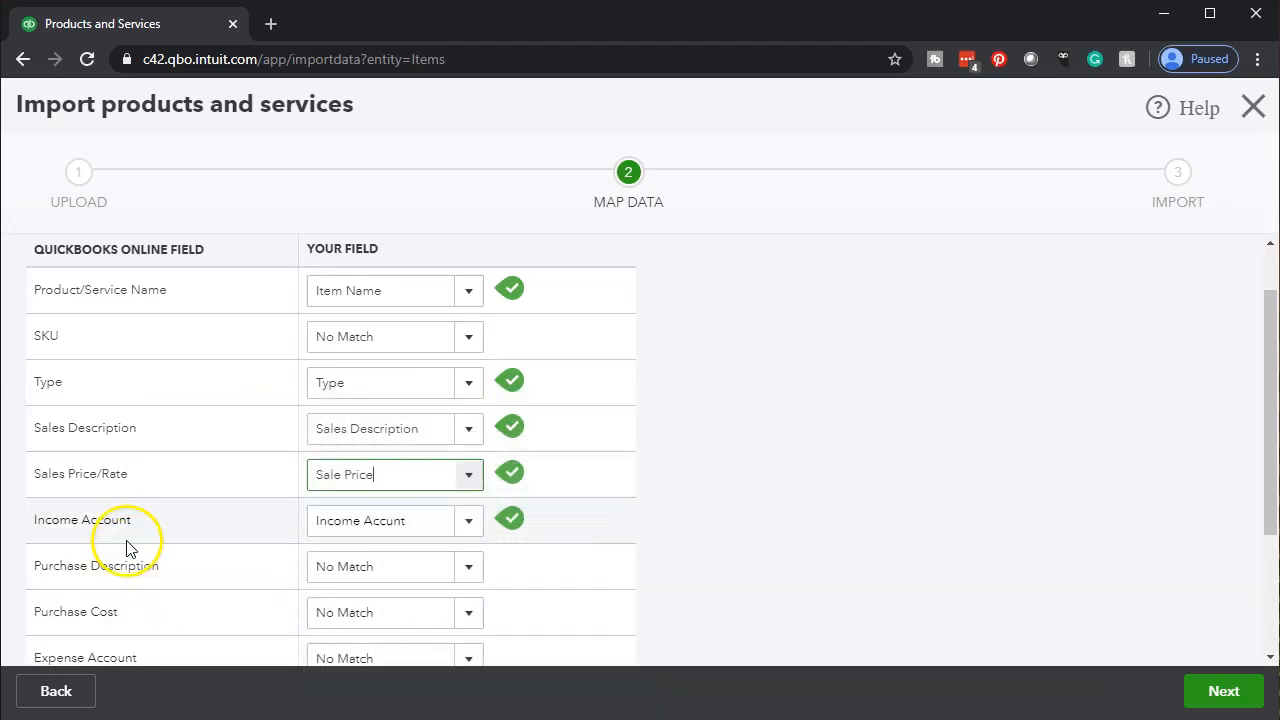
# Step: Check the Income Account field's mapping options in QuickBooks and review the remaining fields from Purchase Description to Quantity as-of Date
pyautogui.click(476, 528)
pyautogui.click(474, 530)
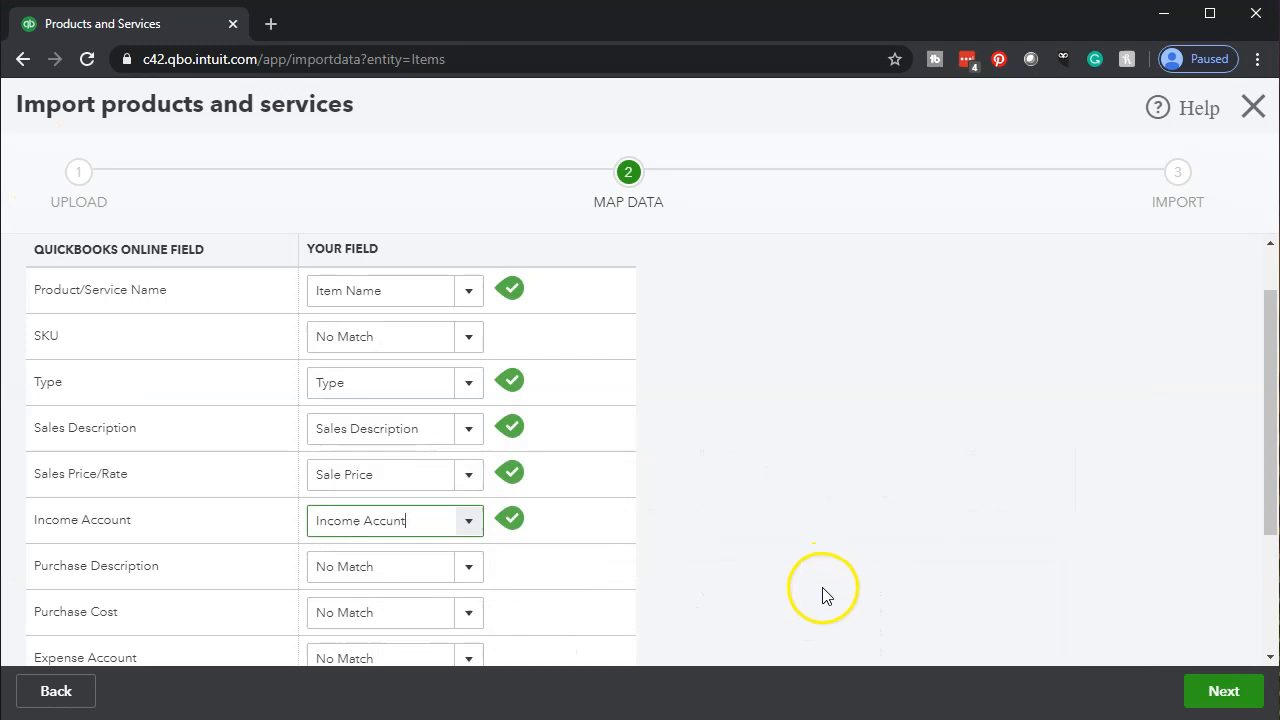
pyautogui.scroll(-2, 826, 596)
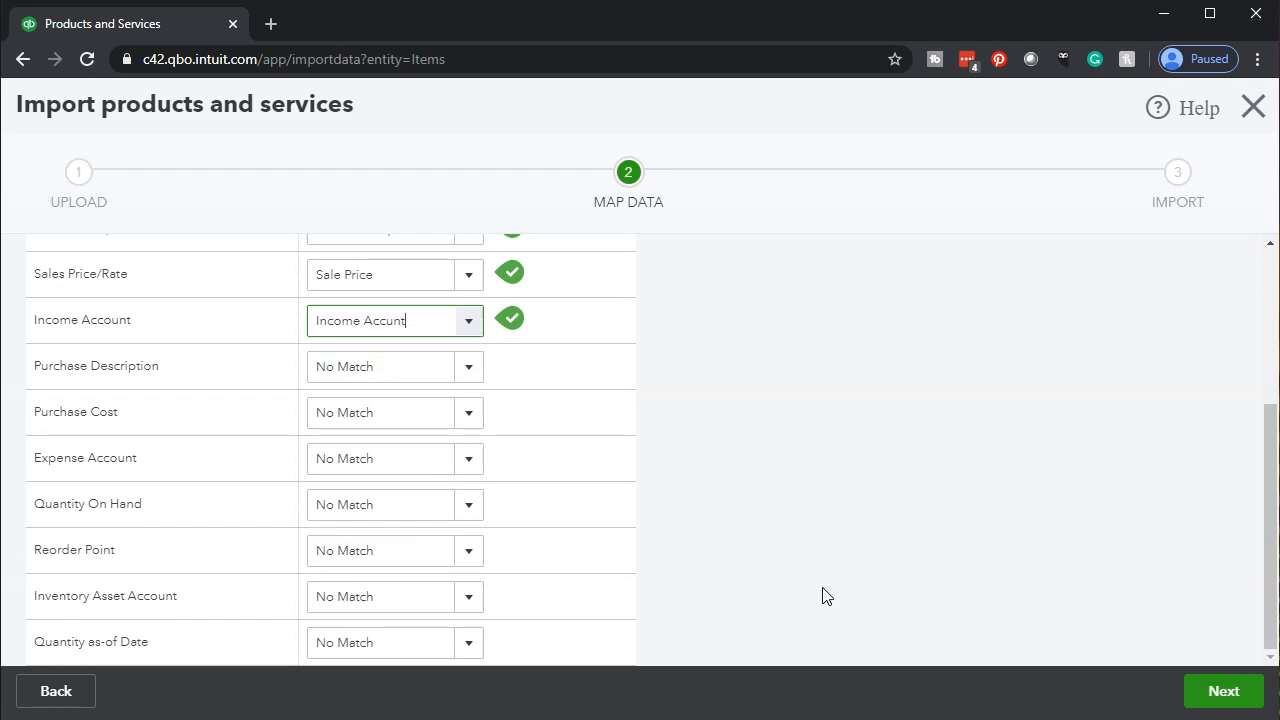
pyautogui.scroll(2, 826, 596)
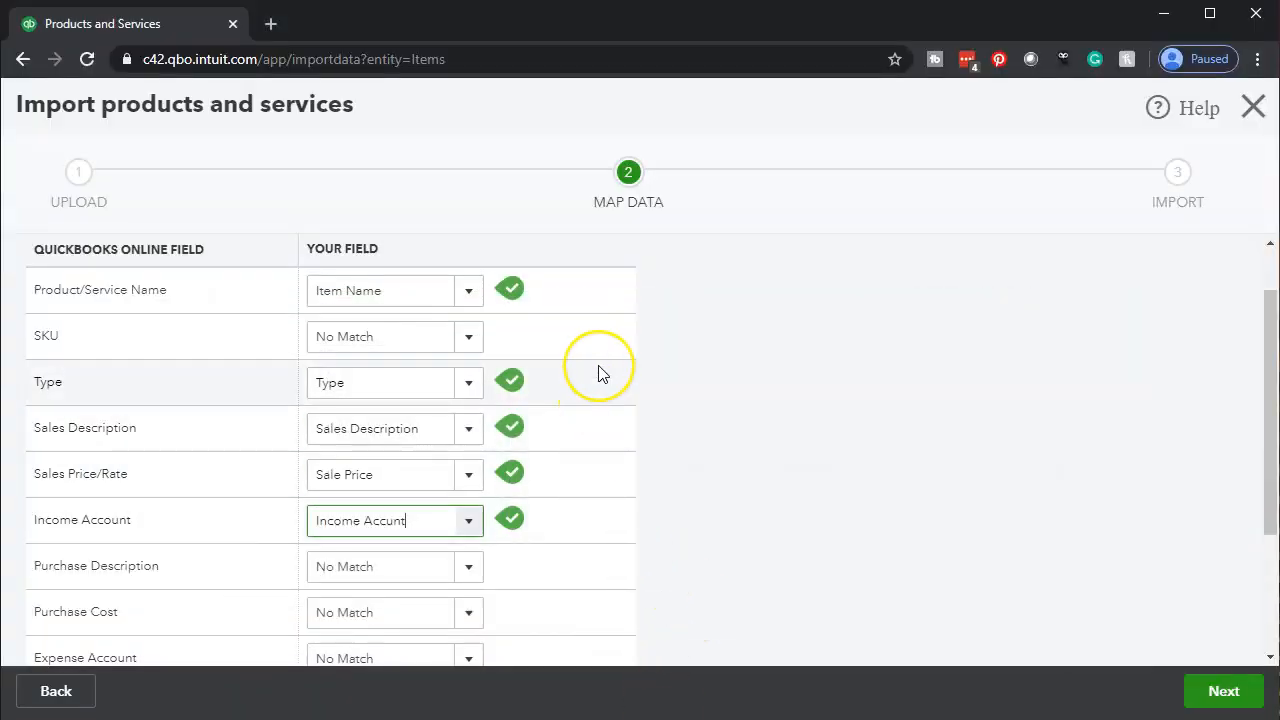
pyautogui.scroll(-2, 608, 405)
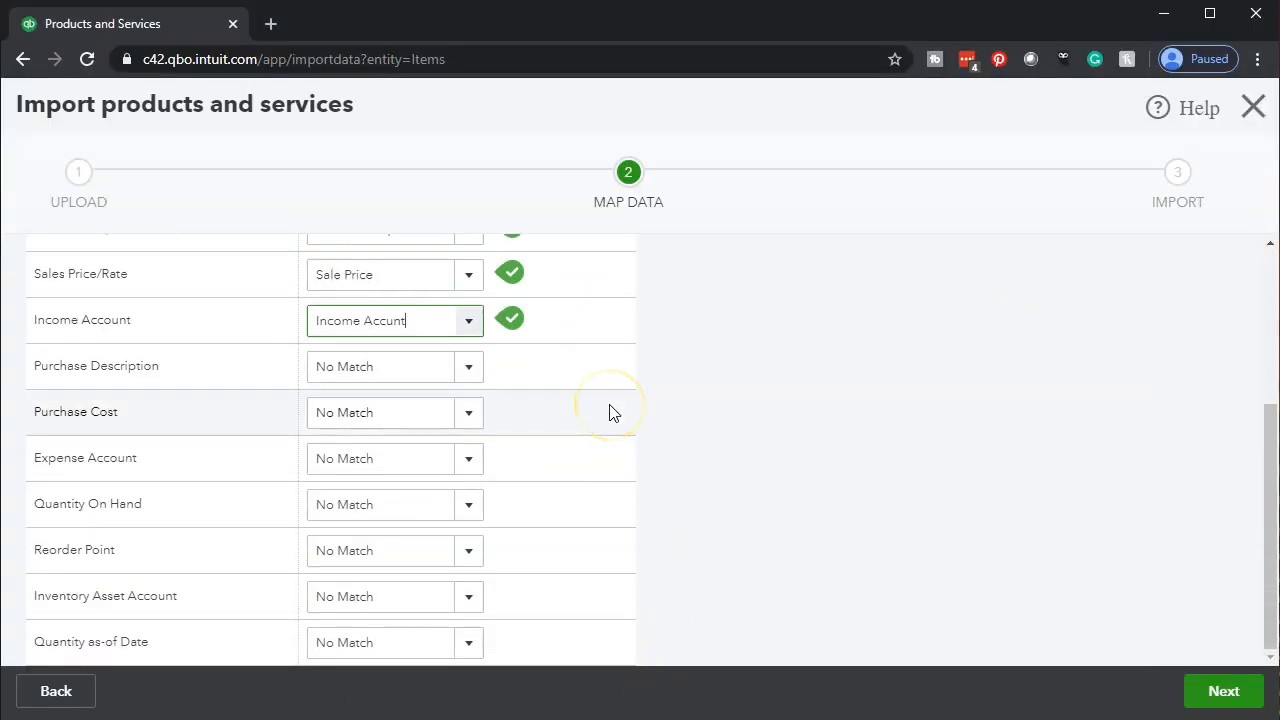
# Step: Accept the field mapping, continue to the import review, and widen the Name column to show full item names
pyautogui.scroll(2, 613, 412)
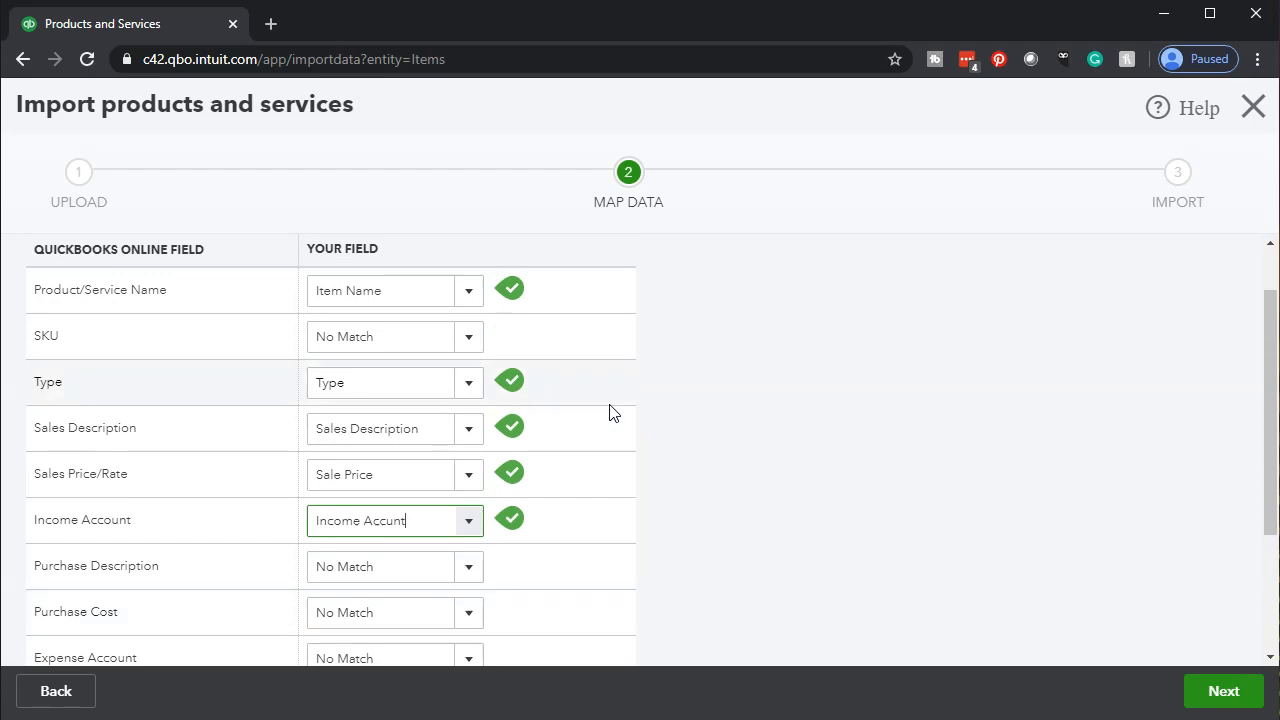
pyautogui.click(846, 431)
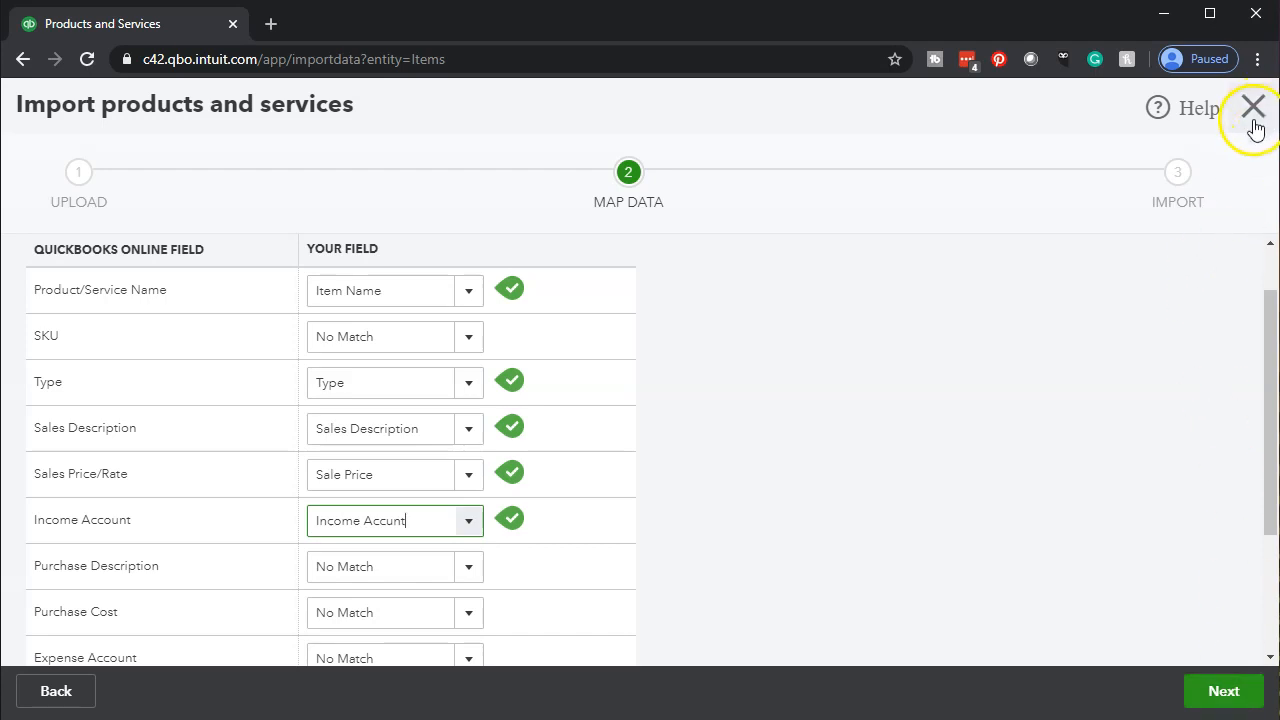
pyautogui.click(1207, 699)
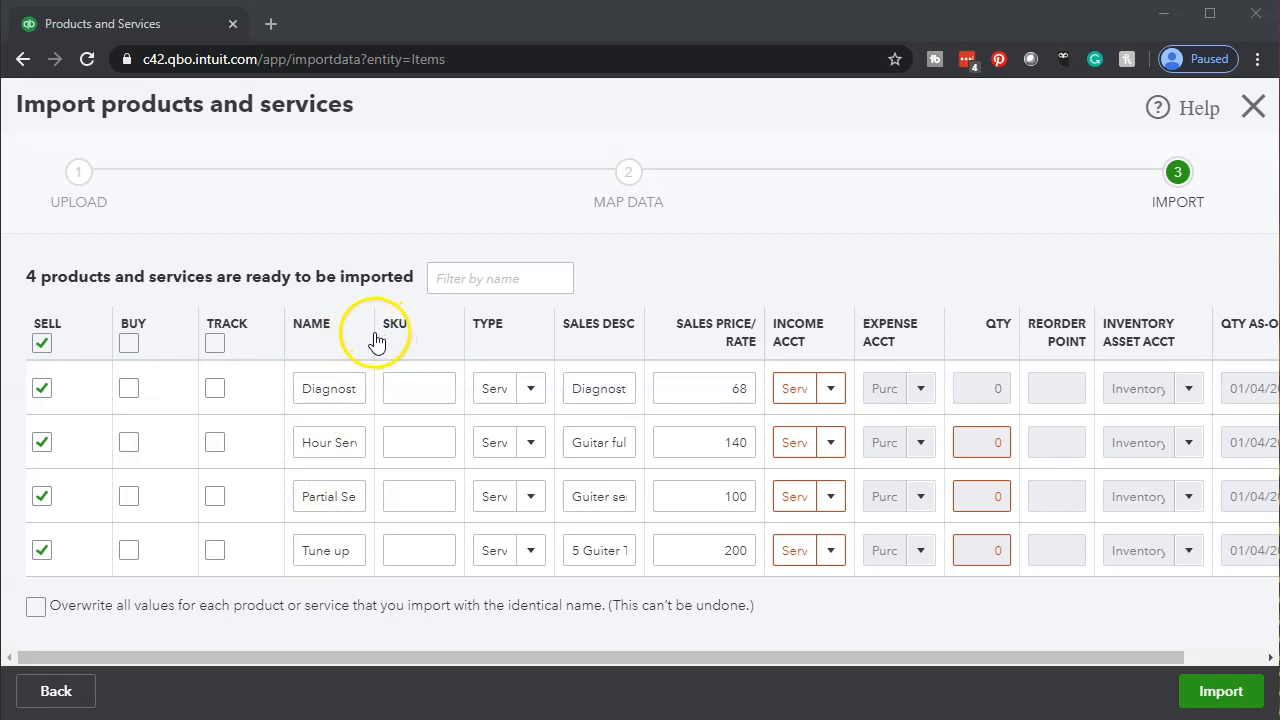
pyautogui.moveTo(373, 343); pyautogui.dragTo(405, 335)
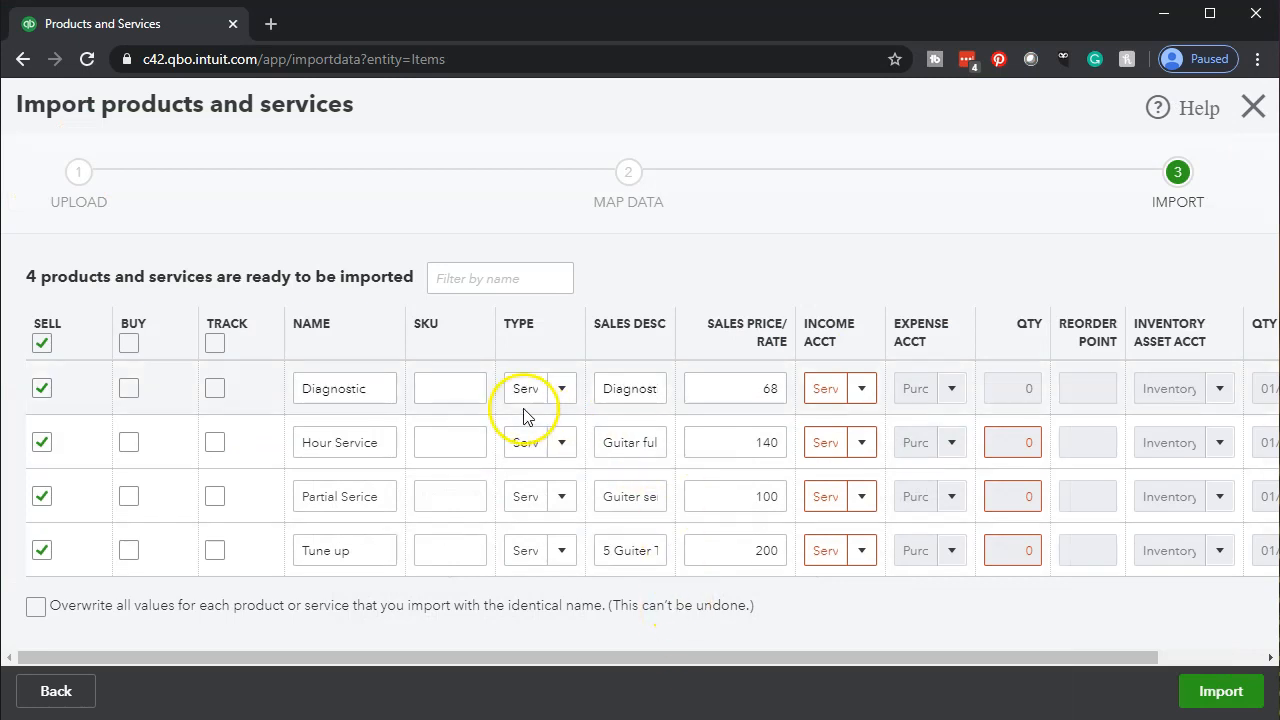
pyautogui.click(474, 388)
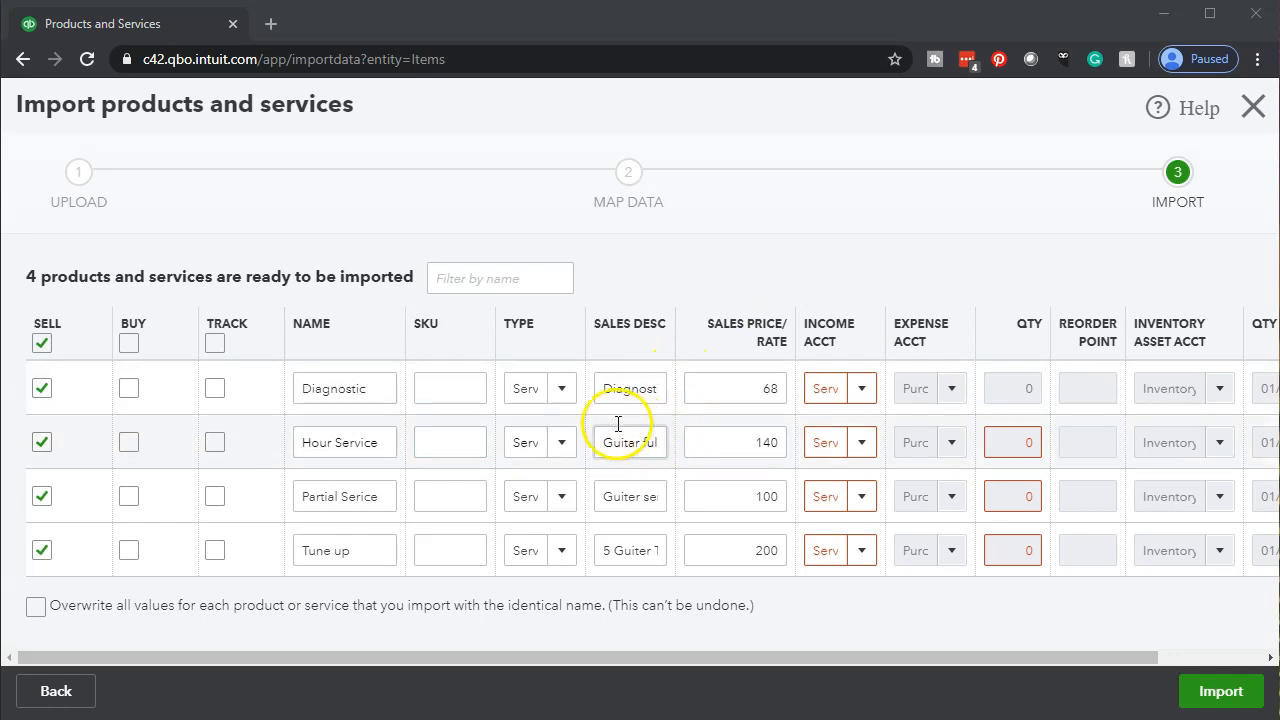
# Step: Check the Type options for the Diagnostic item and keep it as Service
pyautogui.click(570, 393)
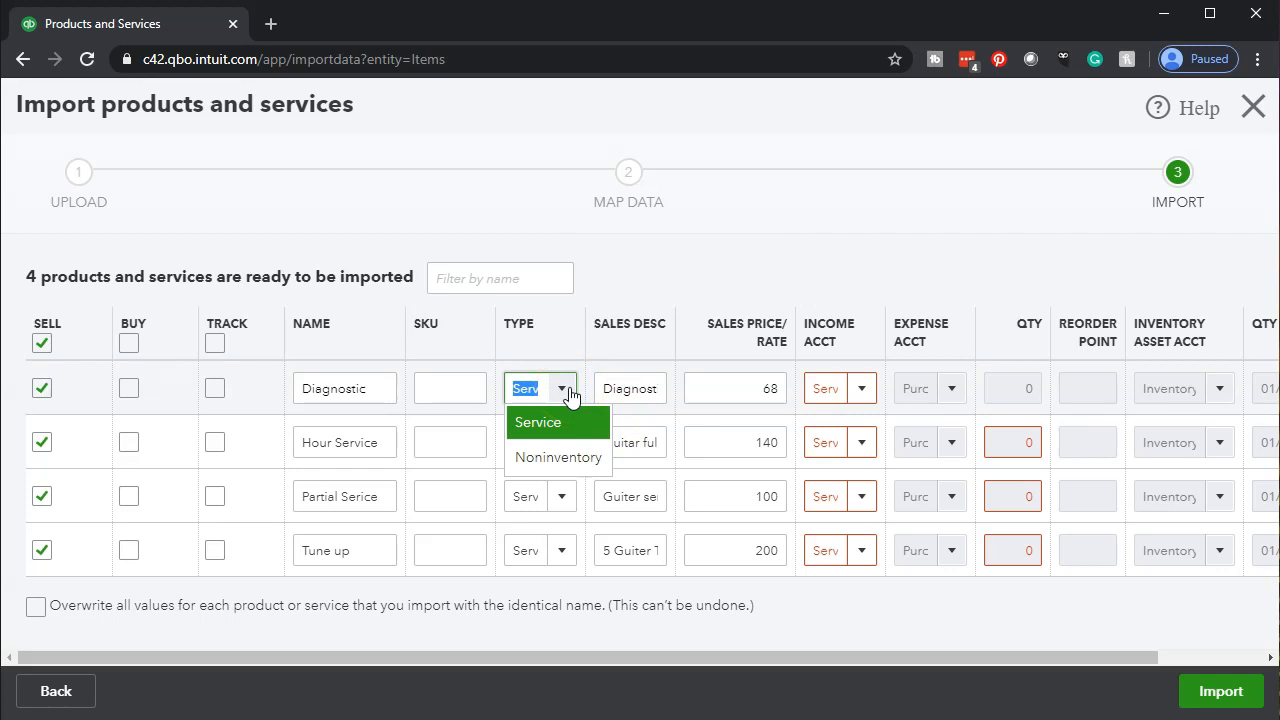
pyautogui.click(570, 393)
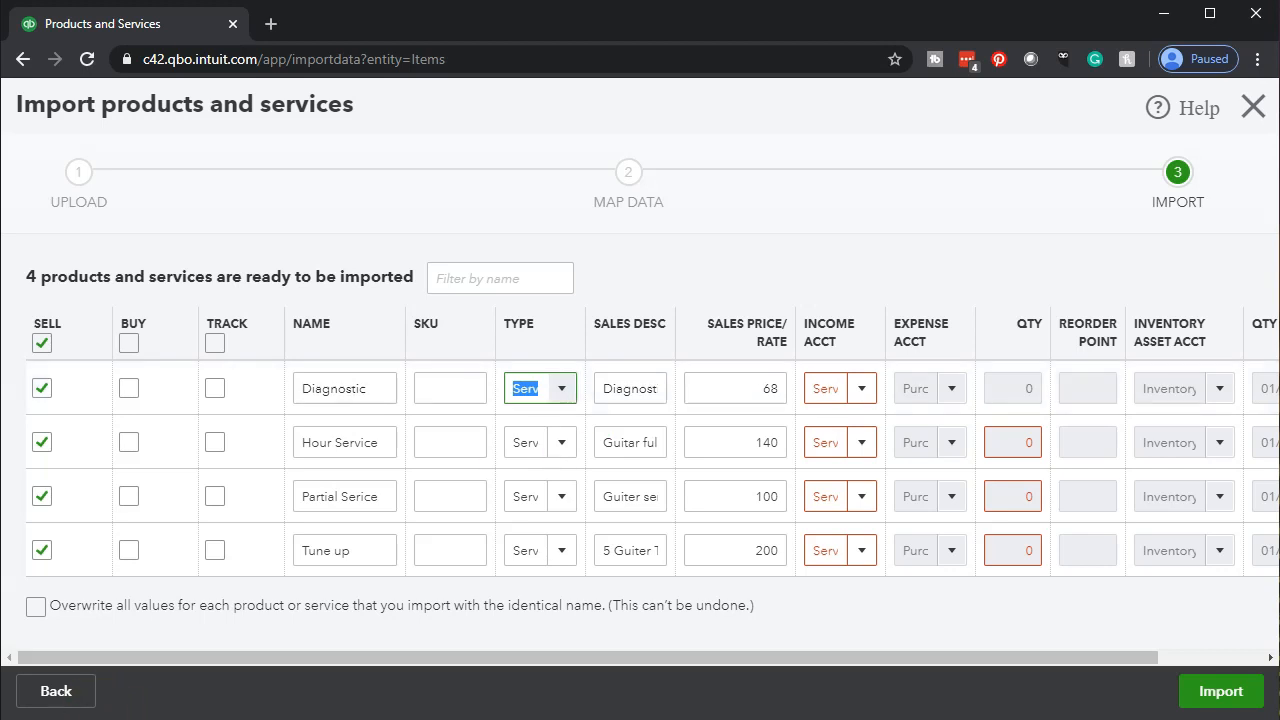
pyautogui.click(572, 400)
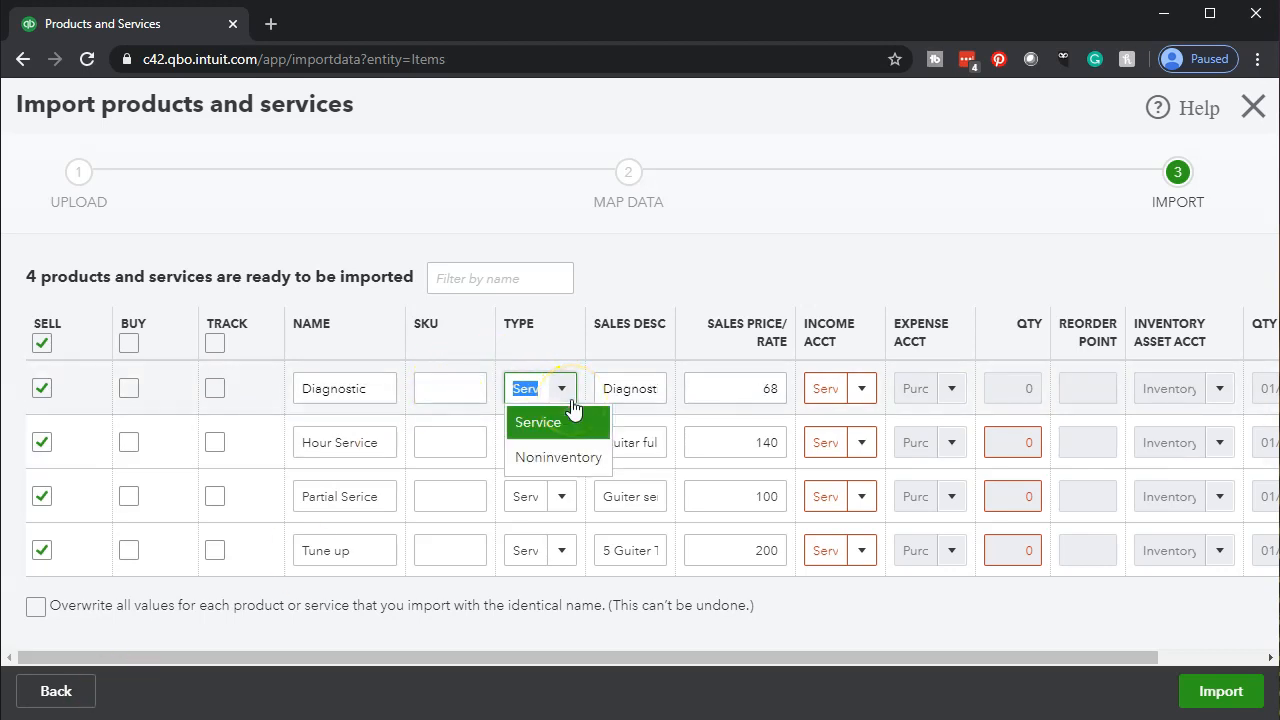
pyautogui.click(572, 403)
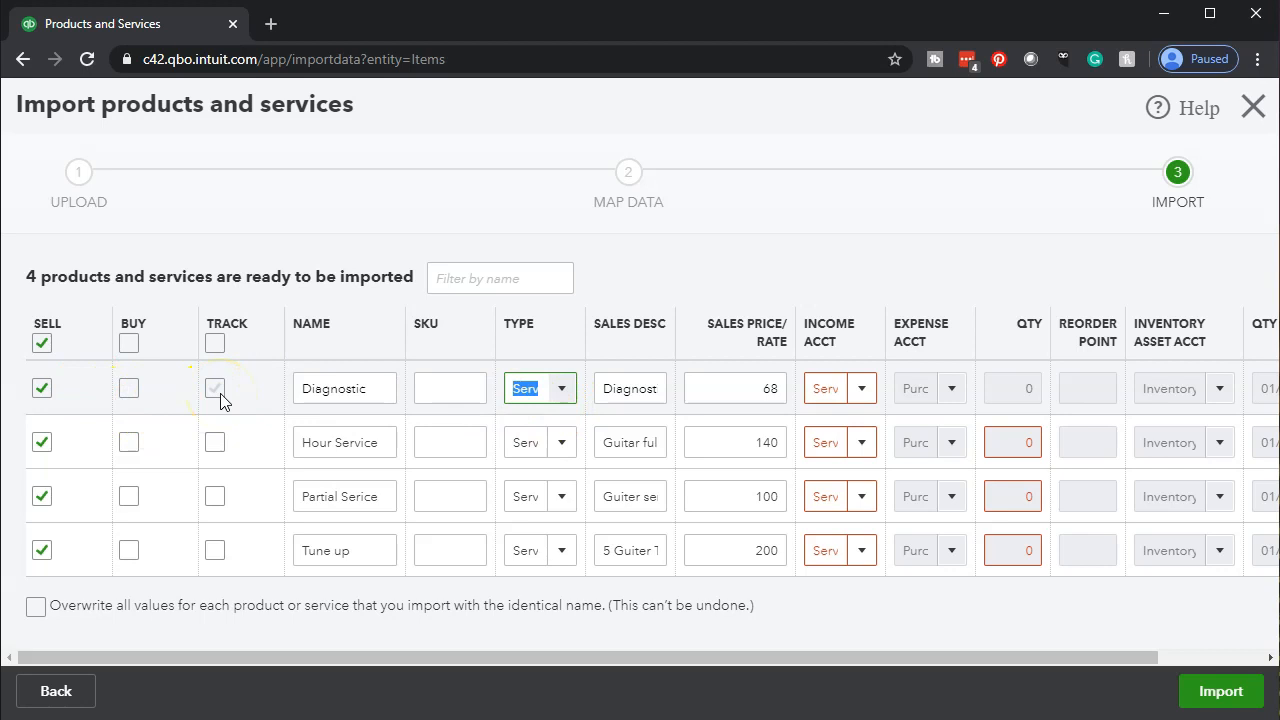
pyautogui.click(566, 391)
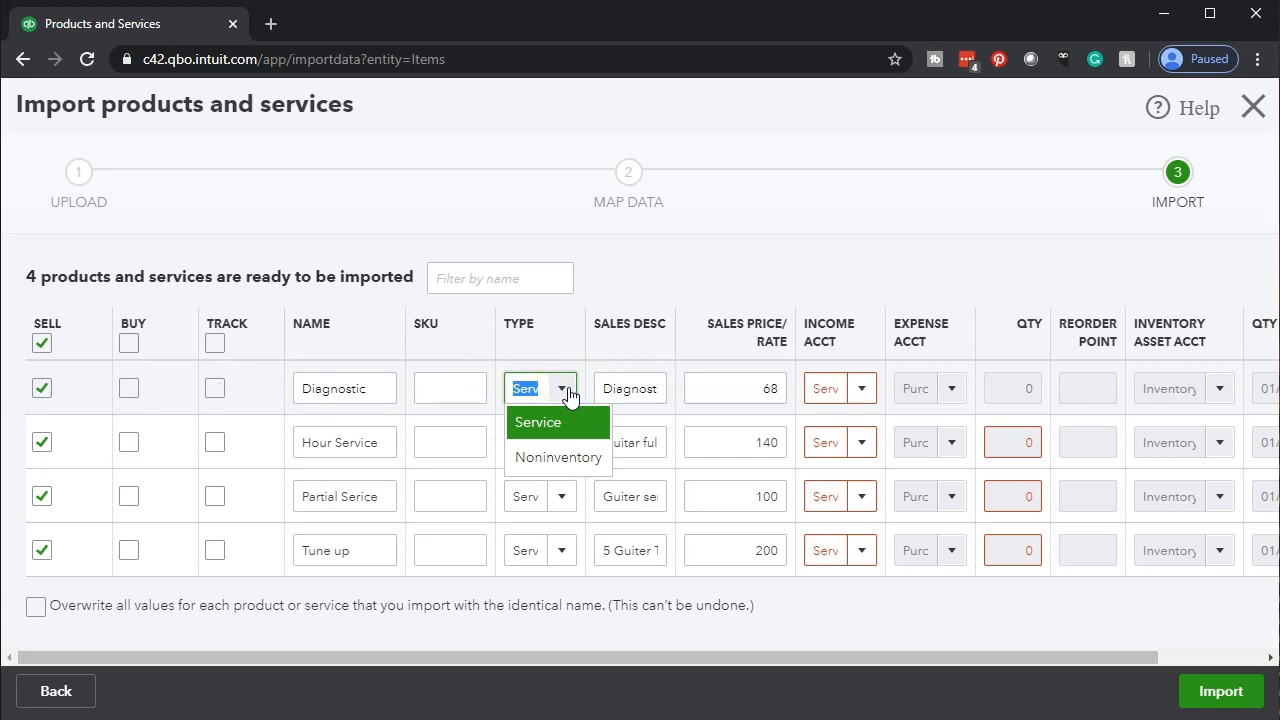
pyautogui.click(543, 421)
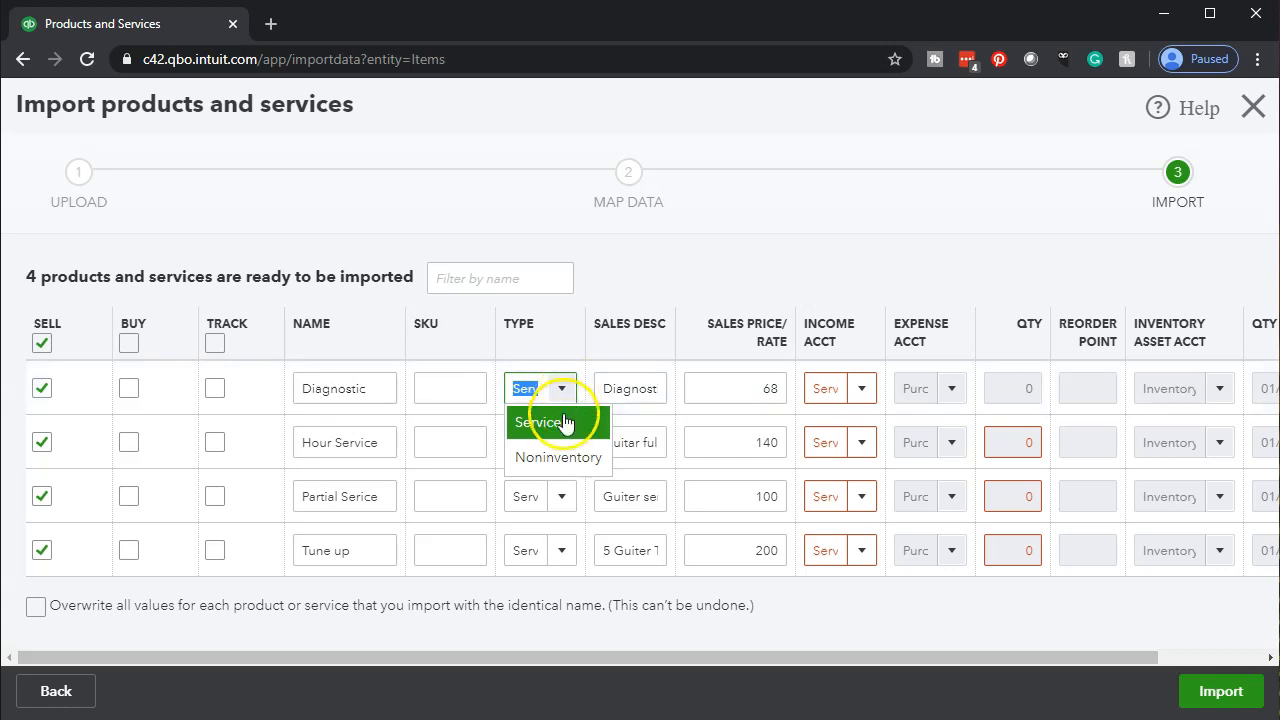
pyautogui.click(714, 229)
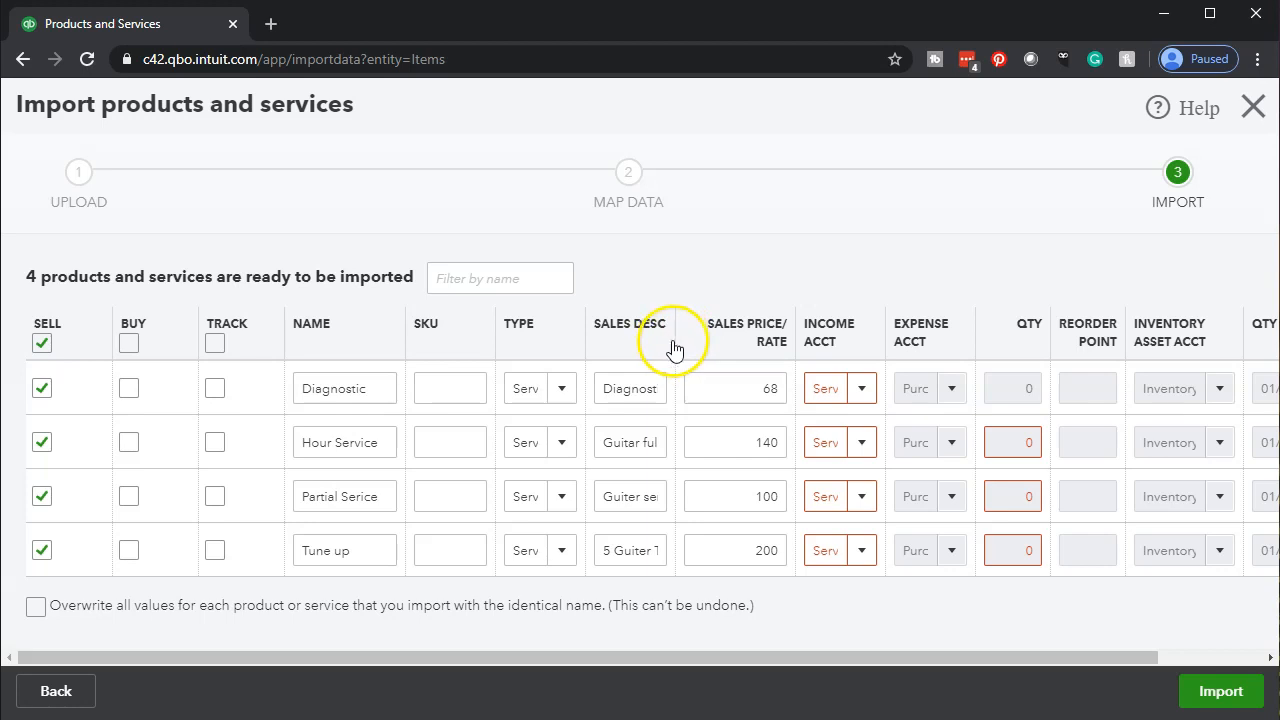
# Step: Widen the Sales Desc column and set the Diagnostic item's income account to Sales - Income
pyautogui.moveTo(675, 333); pyautogui.dragTo(712, 331)
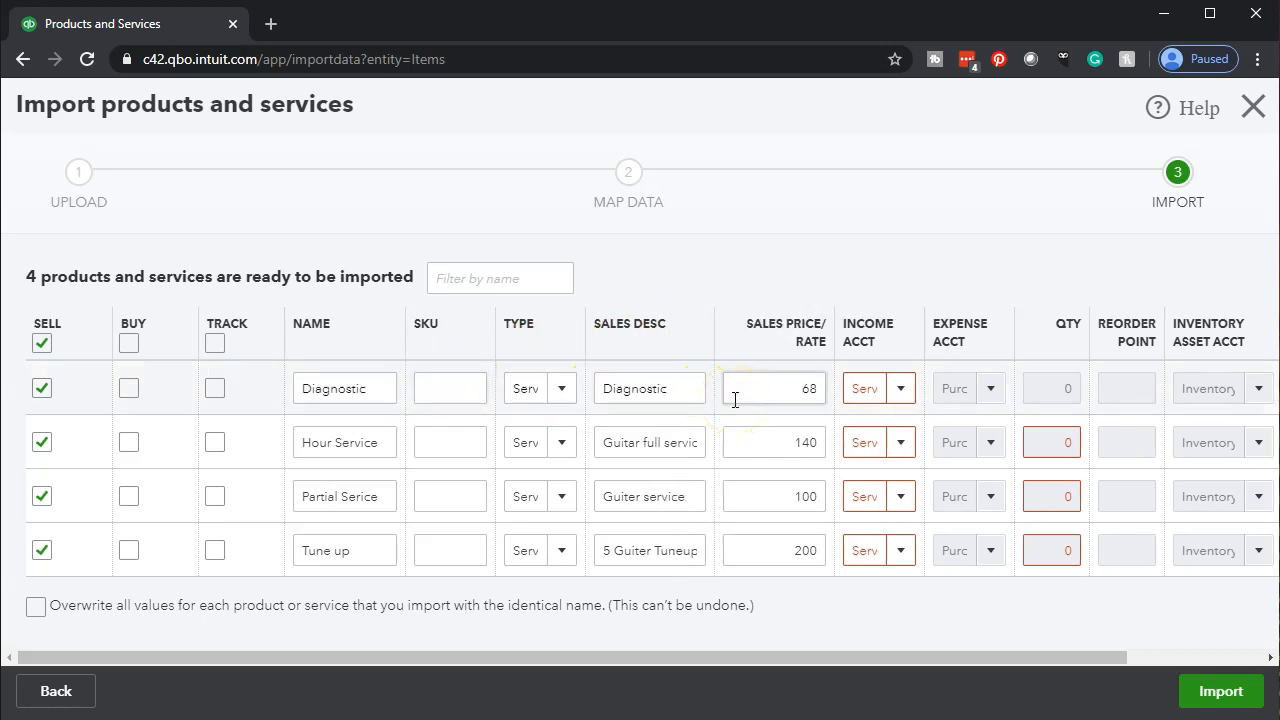
pyautogui.click(906, 394)
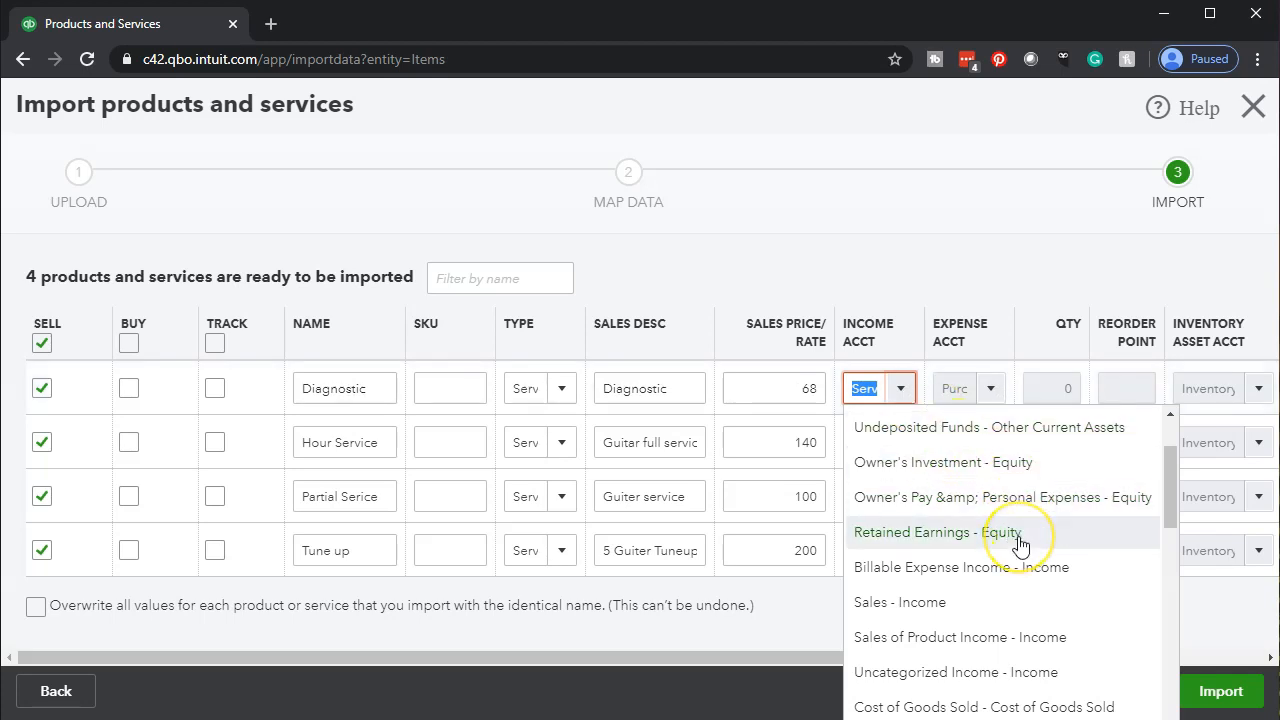
pyautogui.scroll(-1, 1020, 540)
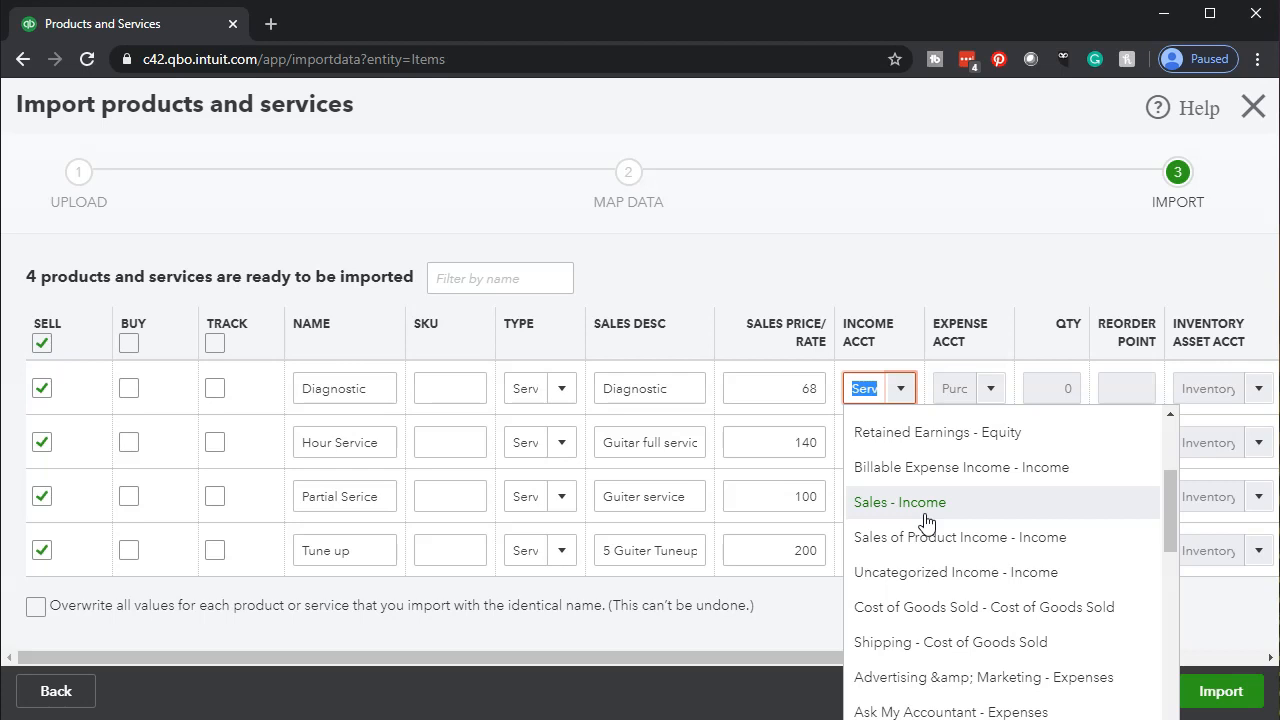
pyautogui.click(928, 553)
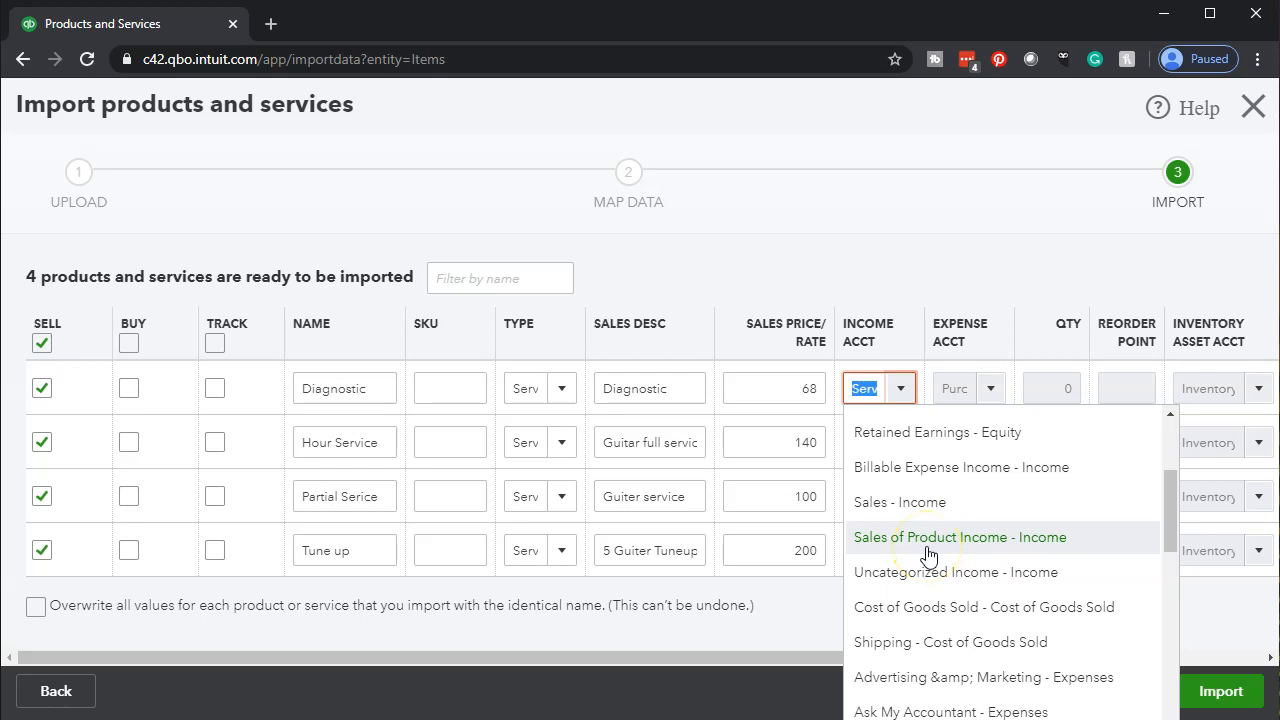
pyautogui.click(927, 505)
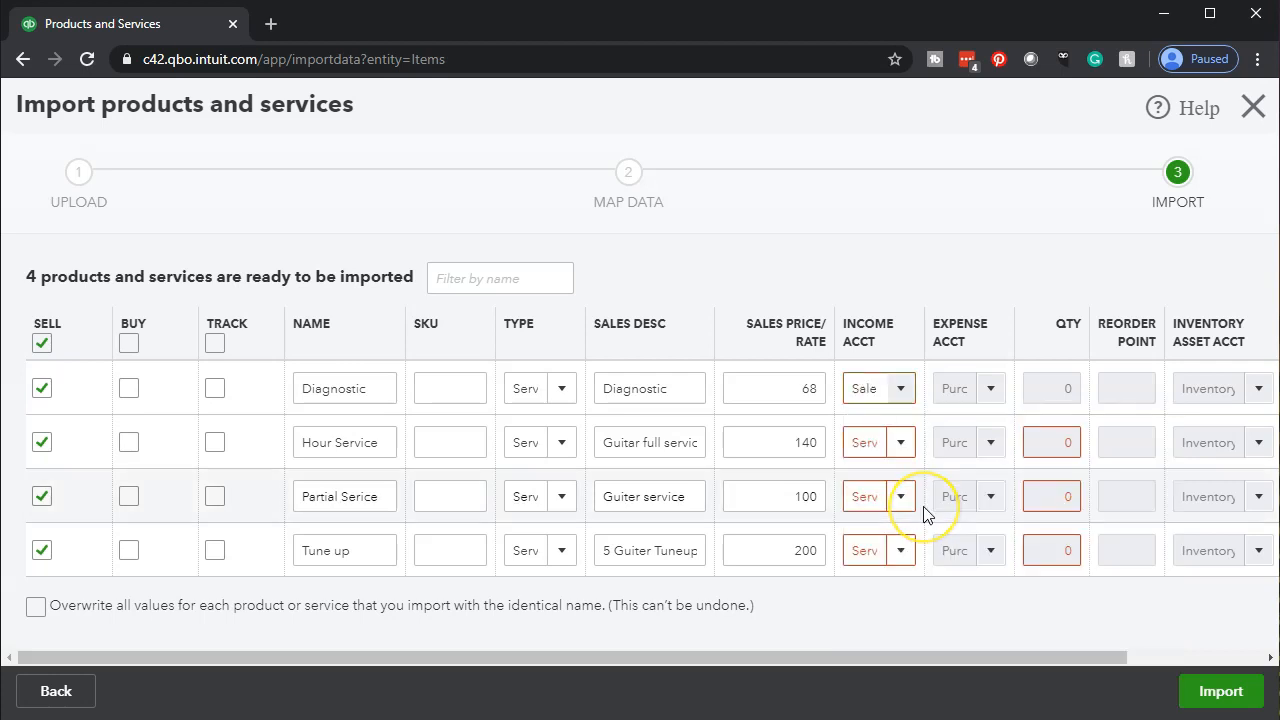
# Step: Set the income account of Hour Service, Partial Serice and Tune up to Sales - Income
pyautogui.click(903, 446)
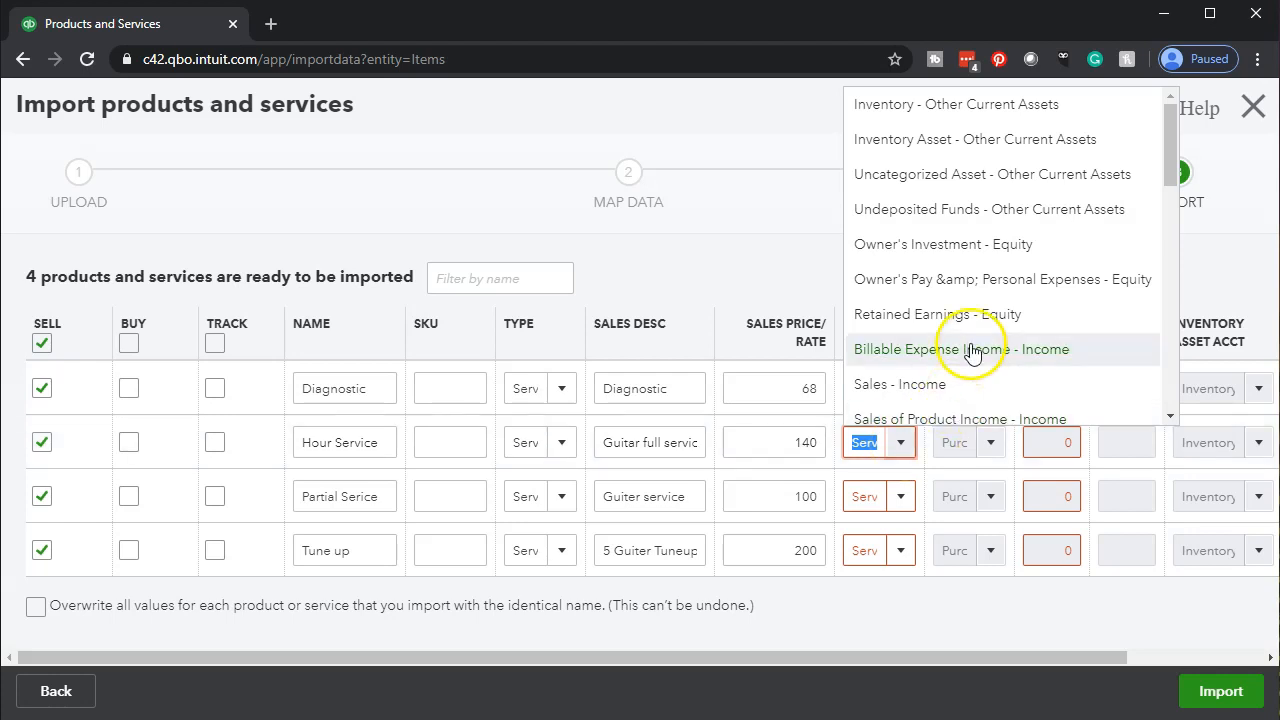
pyautogui.scroll(-2, 894, 351)
pyautogui.click(939, 289)
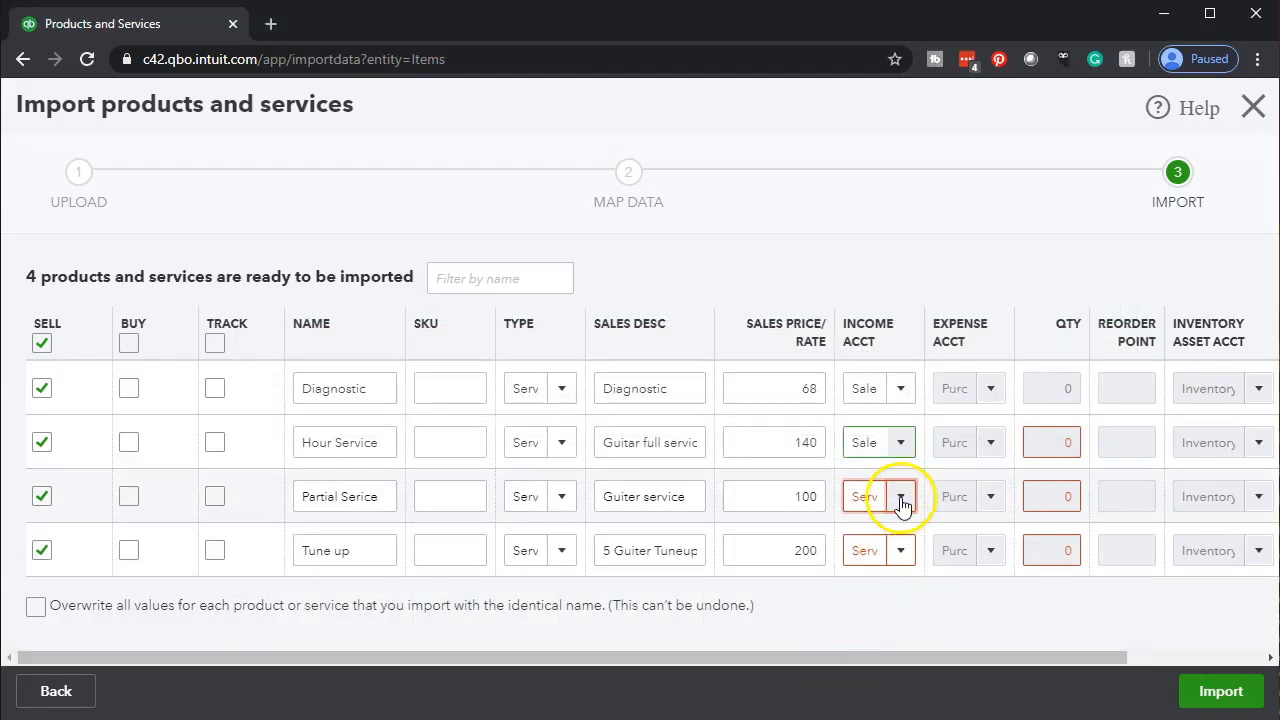
pyautogui.click(901, 496)
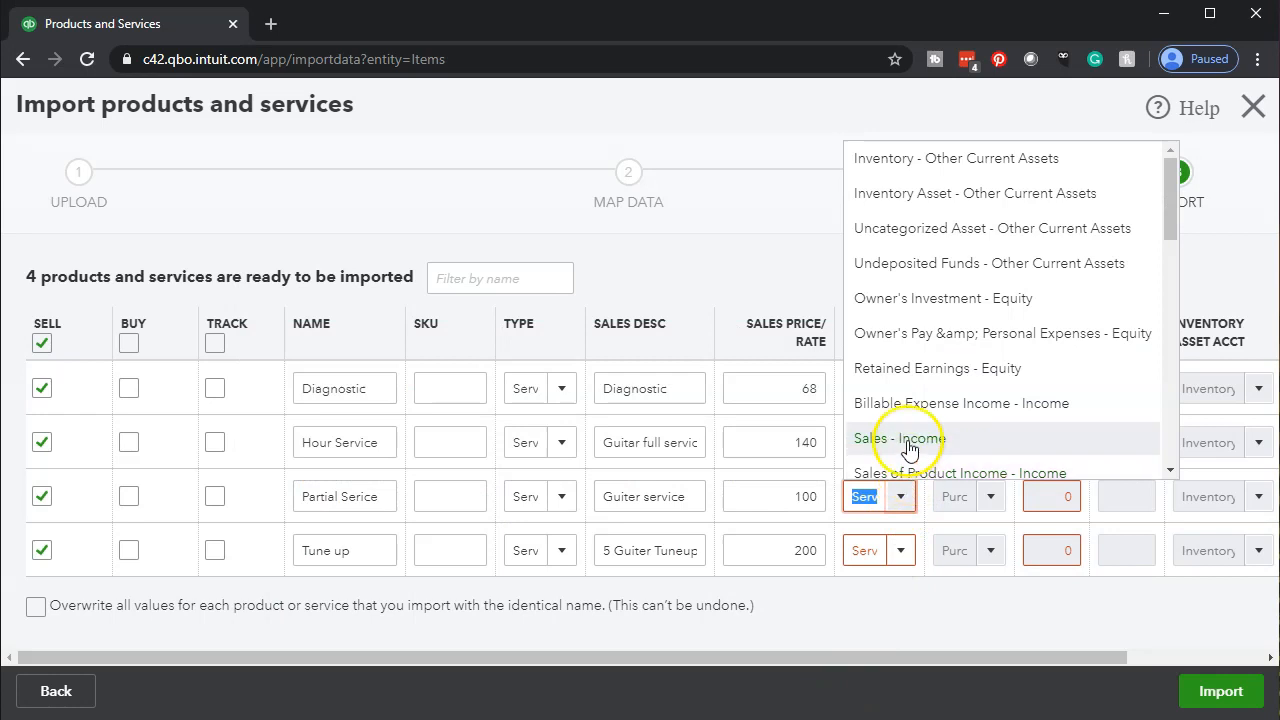
pyautogui.click(906, 442)
pyautogui.click(901, 550)
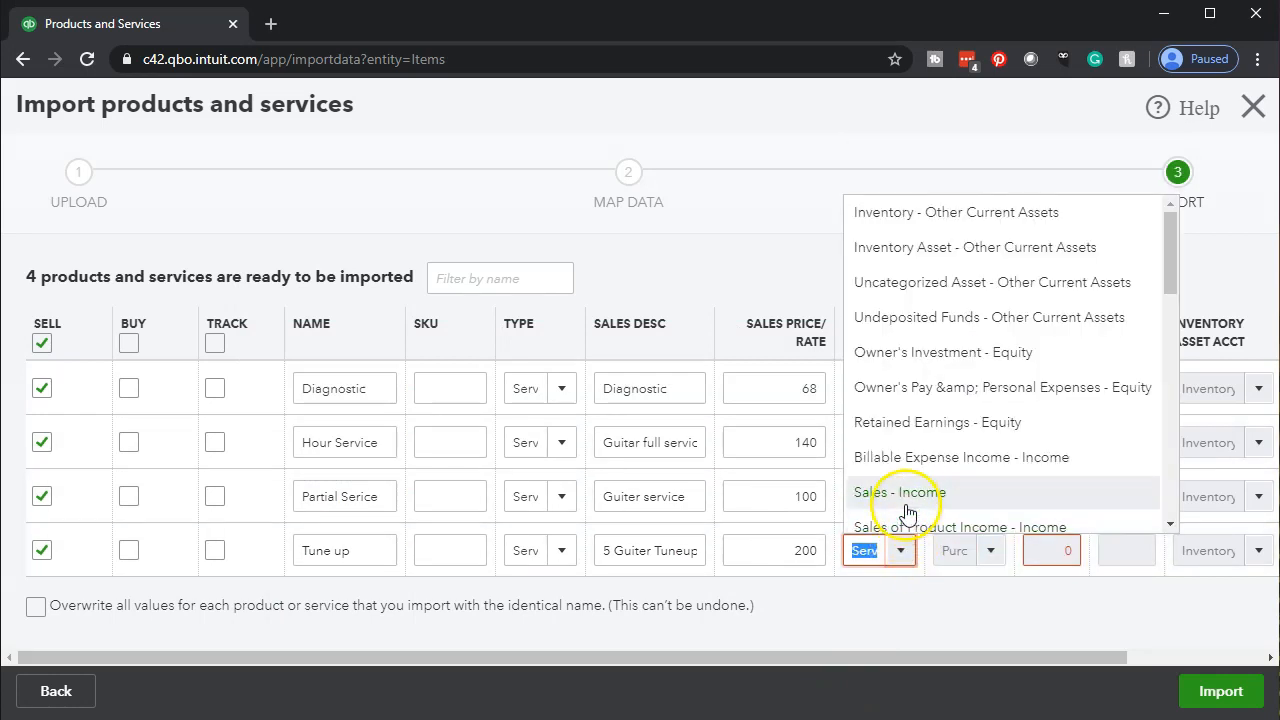
pyautogui.click(906, 512)
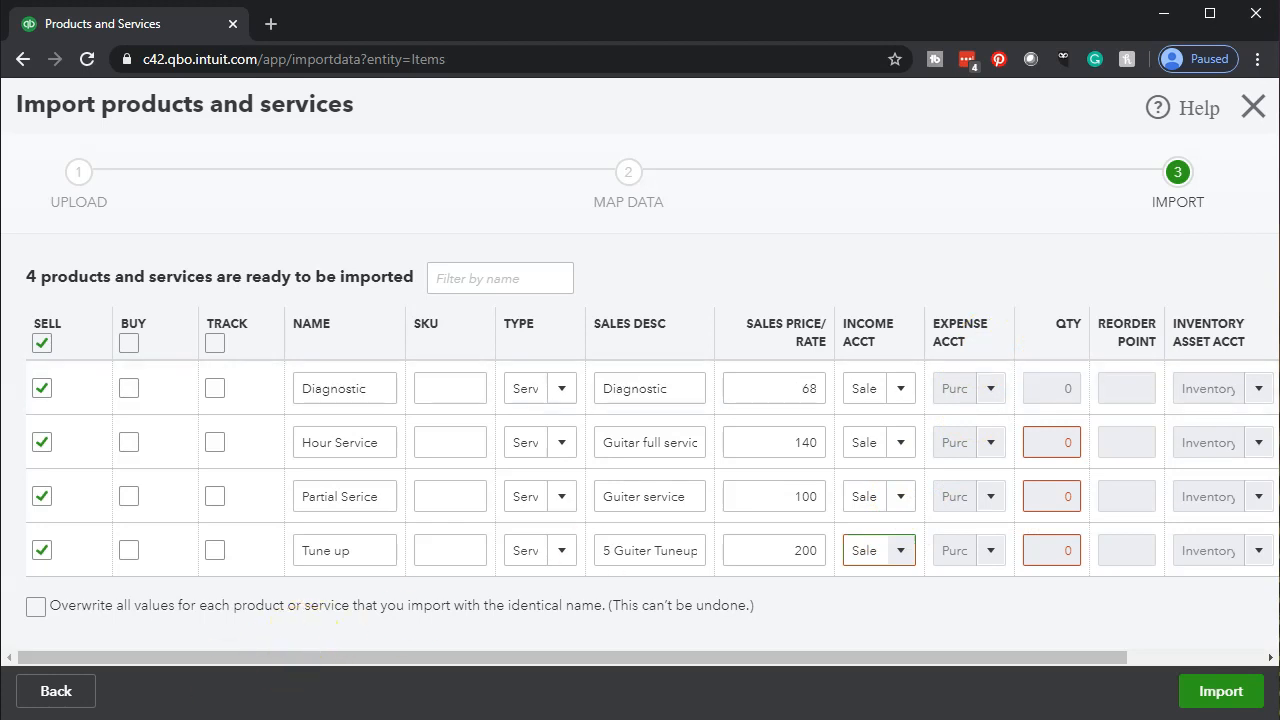
# Step: Check the Diagnostic item's expense account options and review the columns from Qty to Qty As-of Date
pyautogui.click(993, 396)
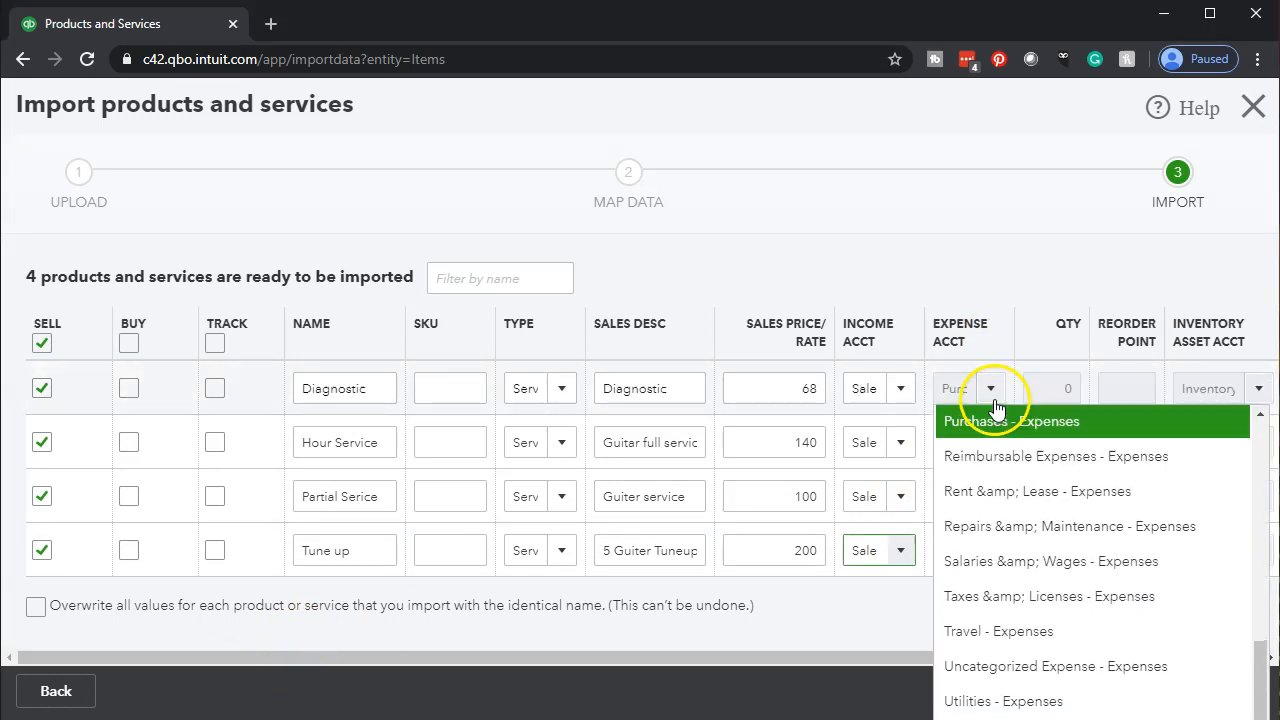
pyautogui.click(996, 400)
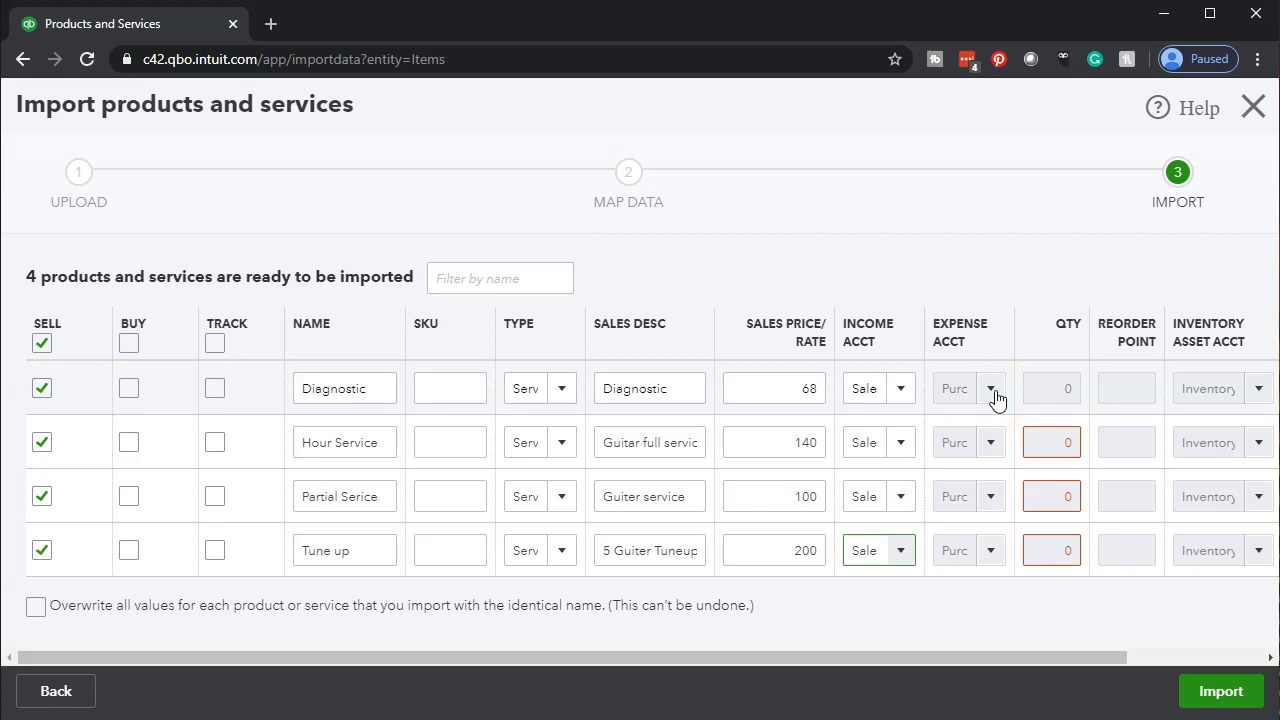
pyautogui.click(1033, 393)
pyautogui.click(1110, 388)
pyautogui.moveTo(1082, 658); pyautogui.dragTo(1216, 665)
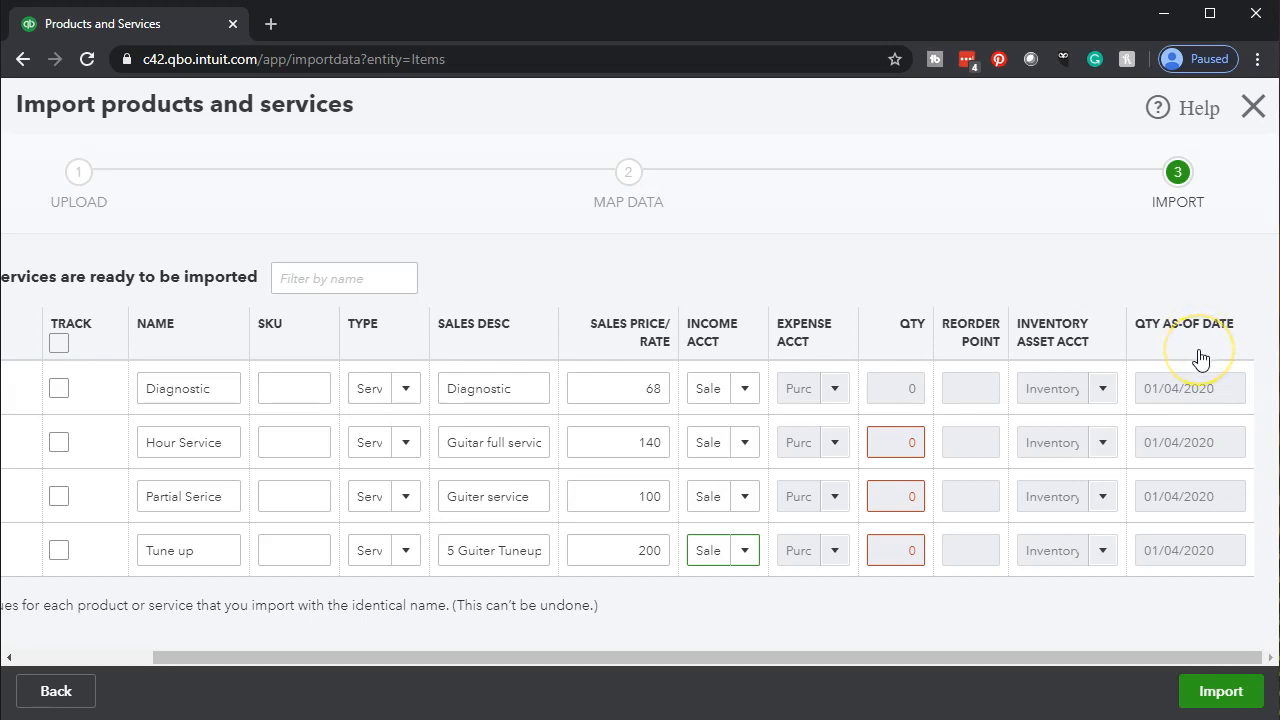
# Step: Check the flagged Qty fields of the Hour Service and Partial Serice items
pyautogui.click(890, 450)
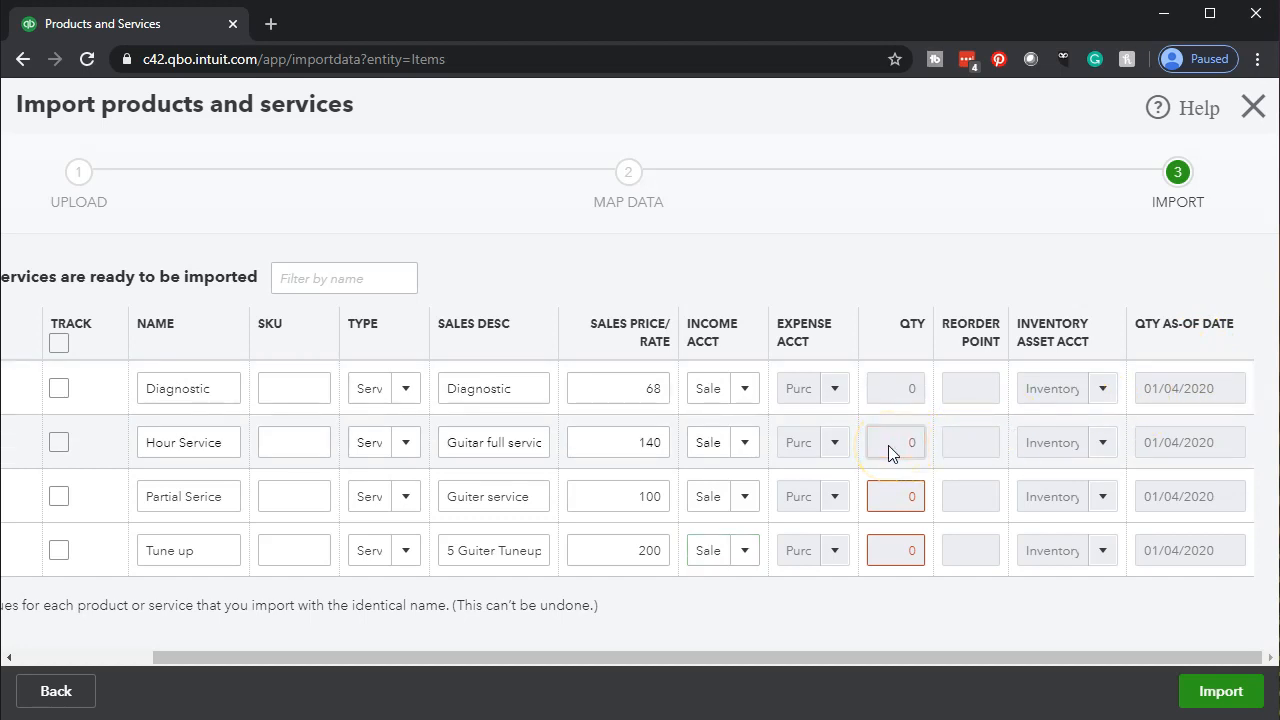
pyautogui.click(884, 497)
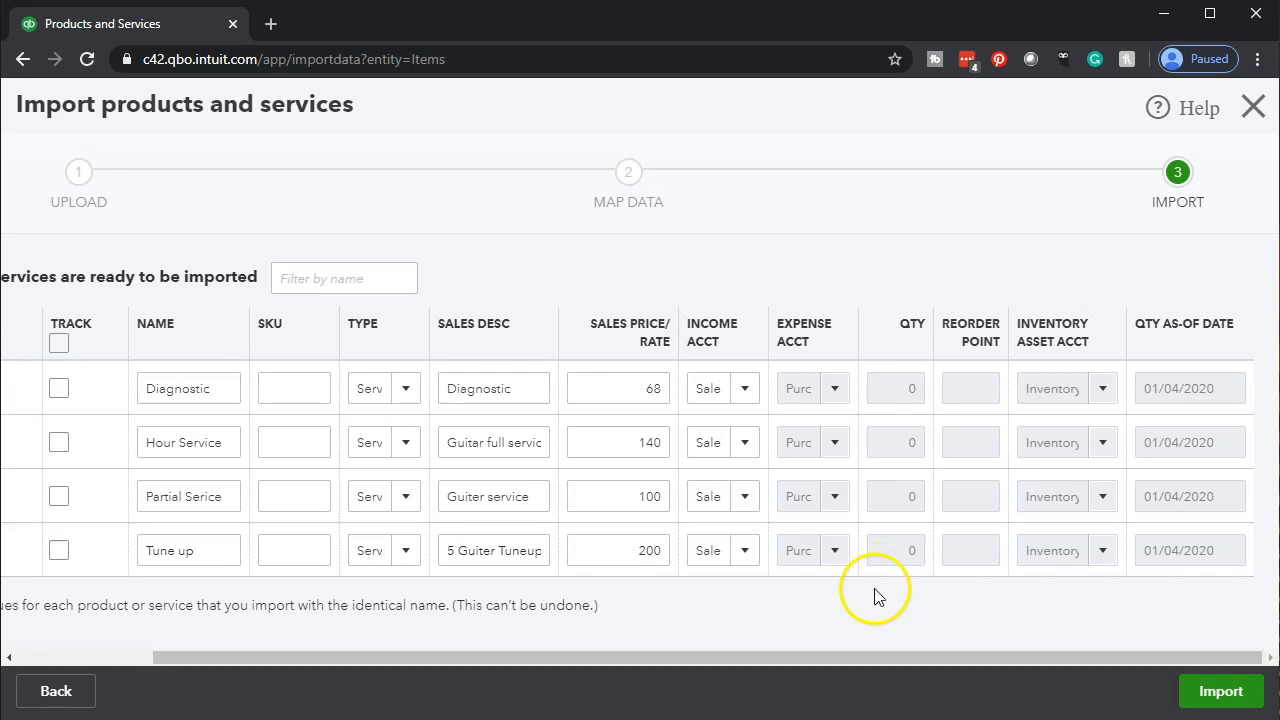
pyautogui.moveTo(857, 657); pyautogui.dragTo(714, 688)
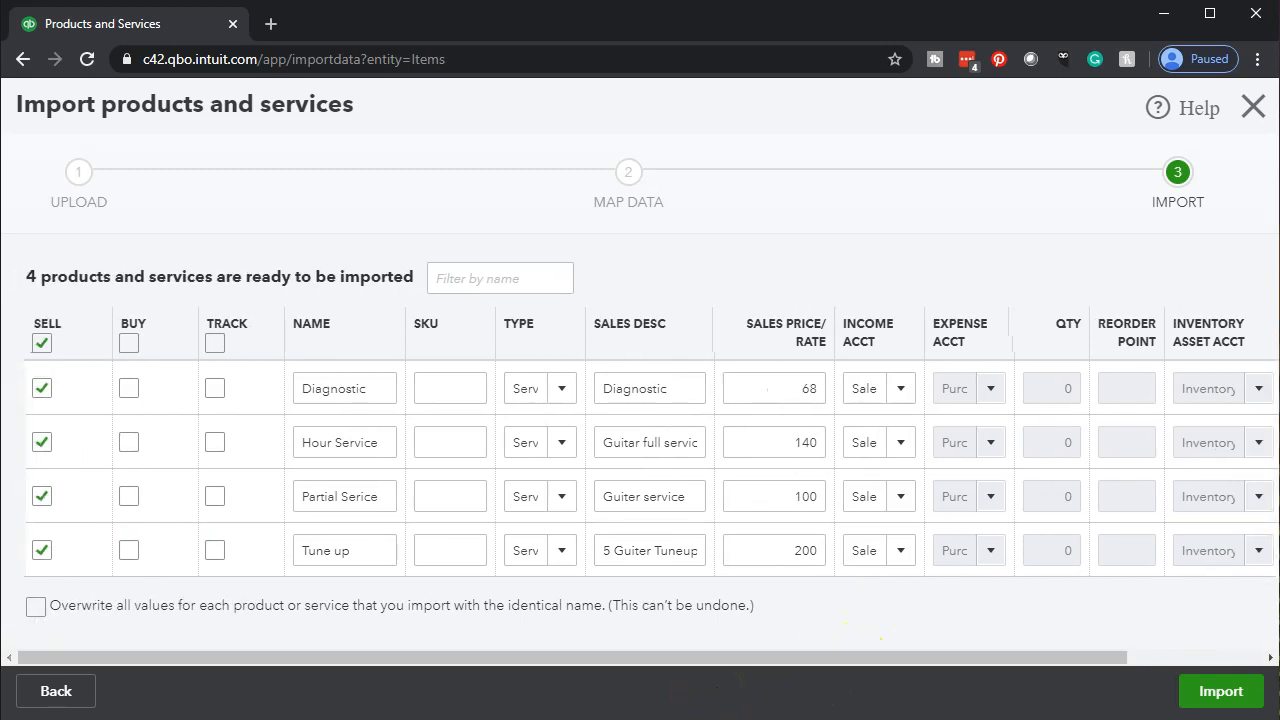
# Step: Import the reviewed service items into the products and services list
pyautogui.moveTo(384, 664); pyautogui.dragTo(571, 668)
pyautogui.click(1222, 692)
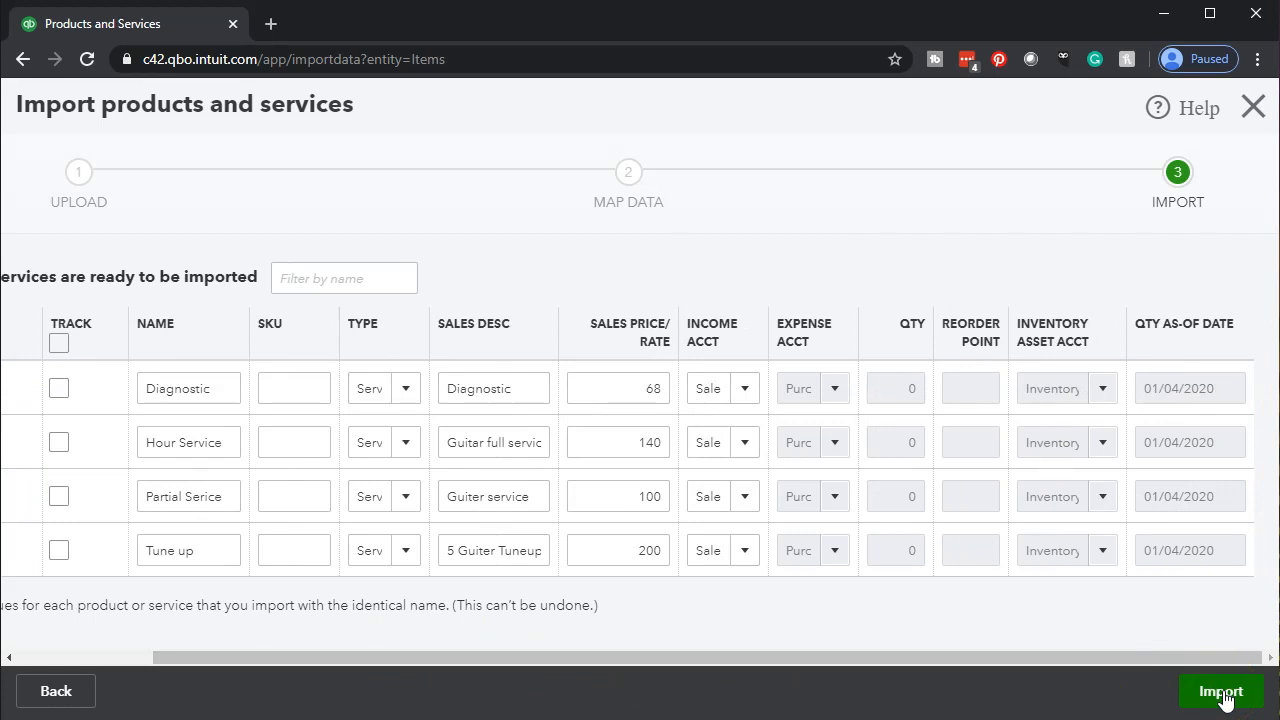
pyautogui.moveTo(848, 652); pyautogui.dragTo(692, 659)
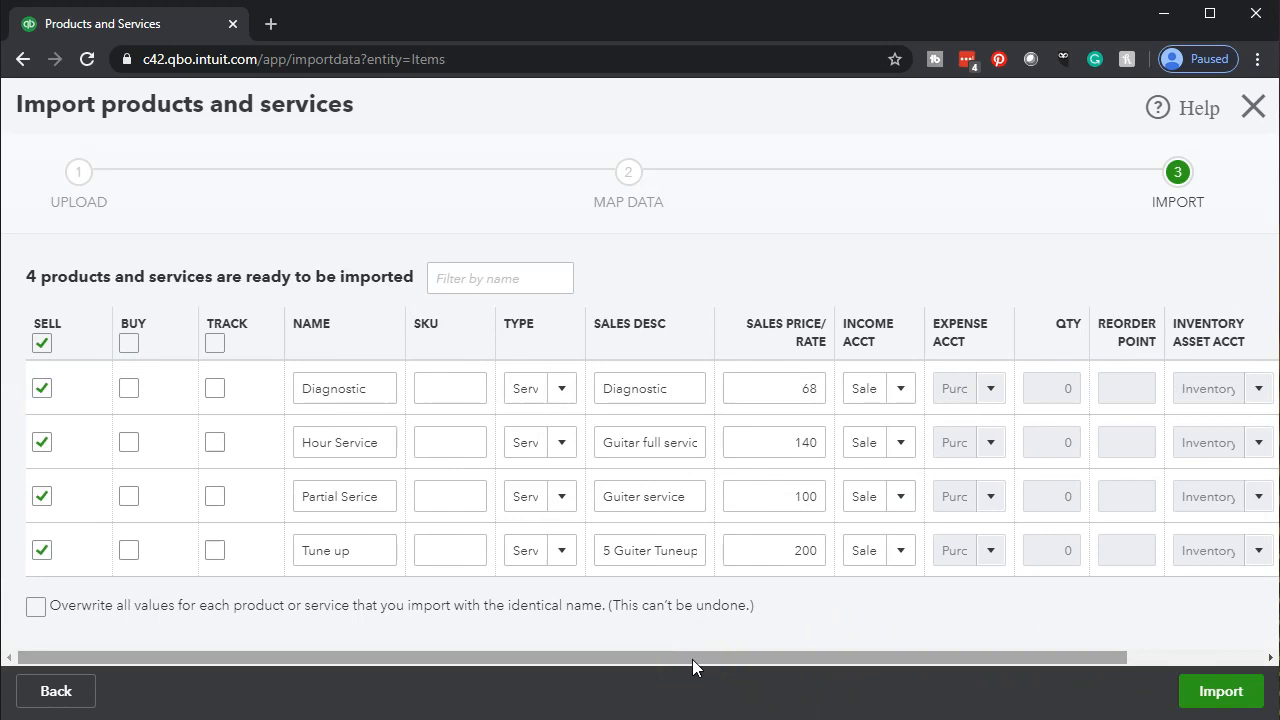
pyautogui.moveTo(692, 659); pyautogui.dragTo(912, 656)
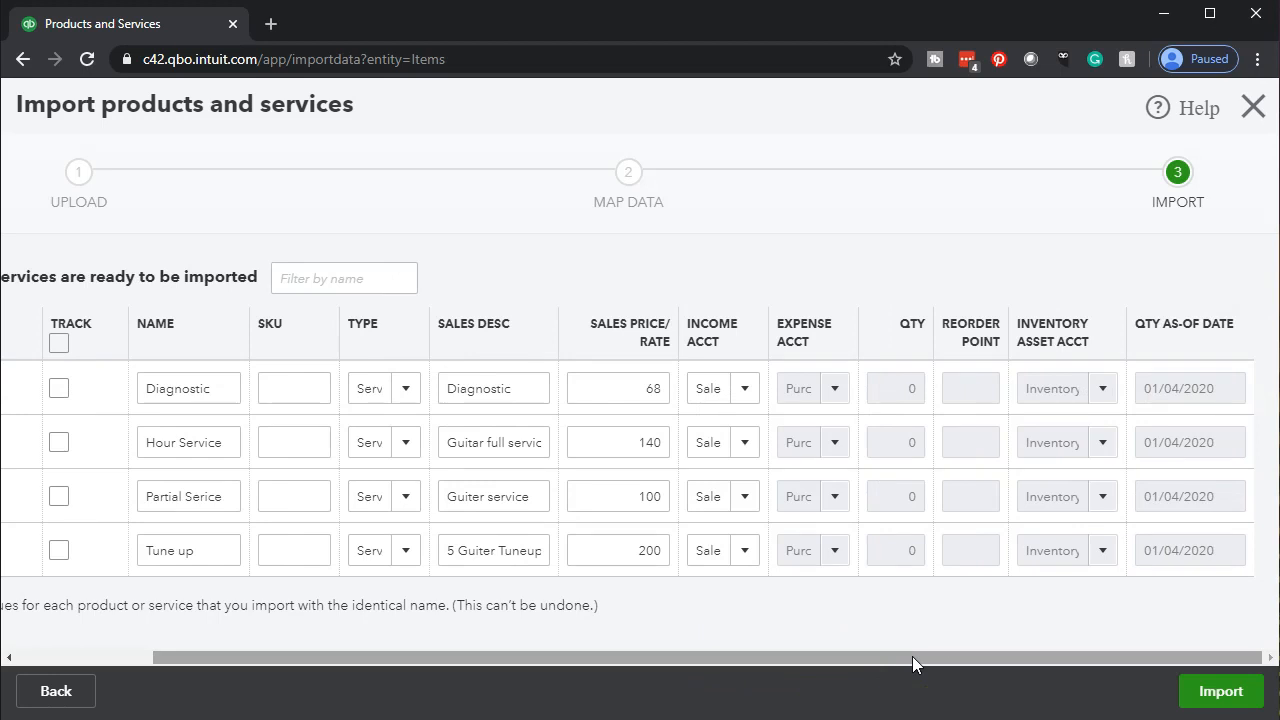
pyautogui.click(1188, 695)
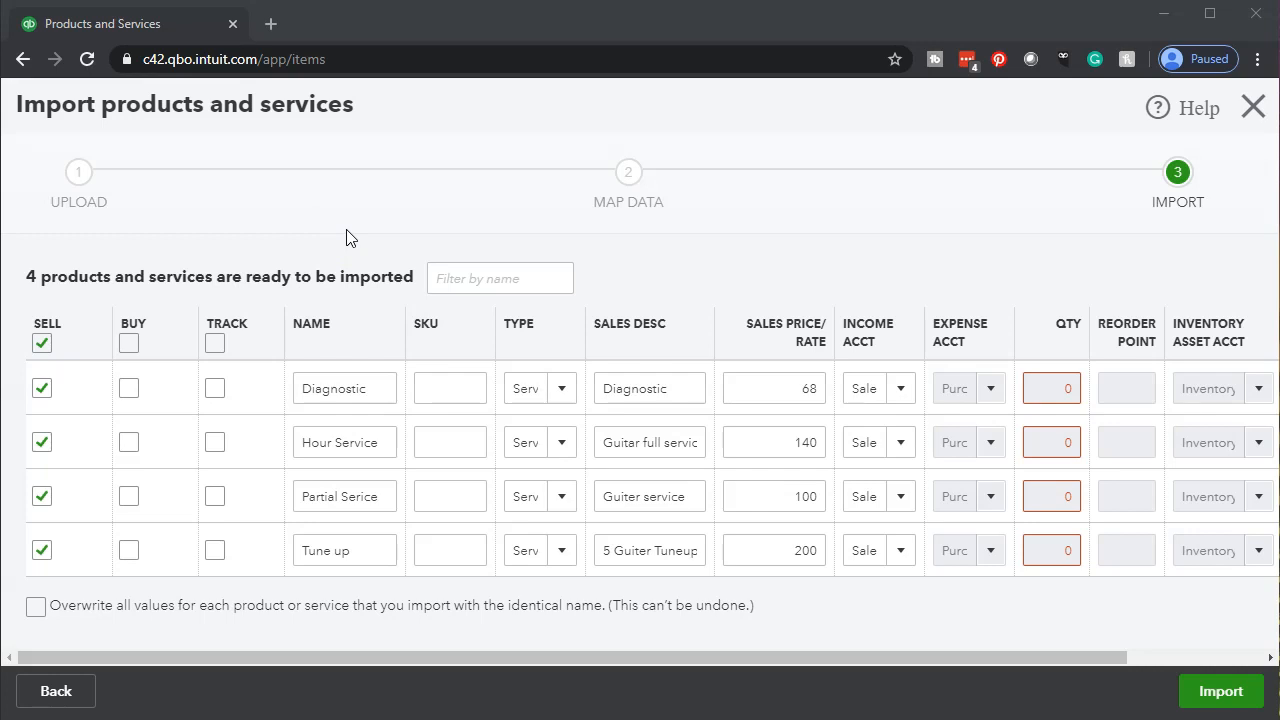
# Step: Duplicate the browser tab and show the Products and Services list of Get Great Guitars in the copy
pyautogui.rightClick(172, 24)
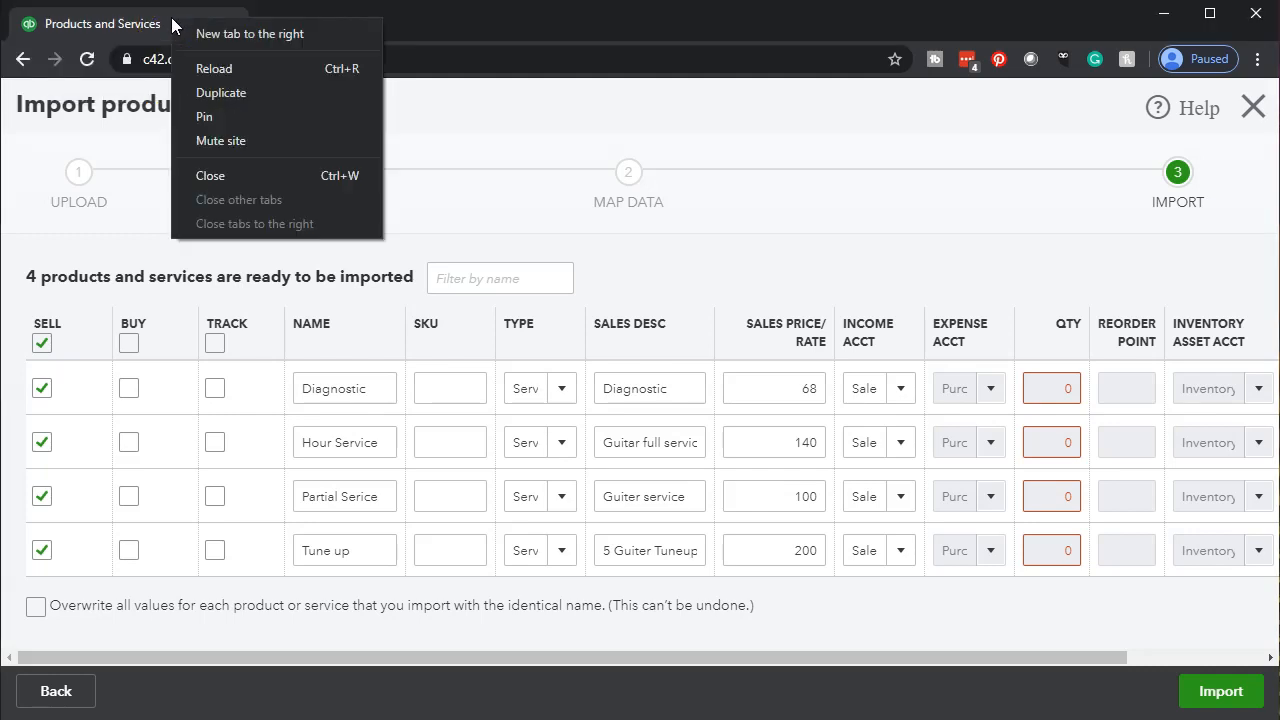
pyautogui.click(205, 97)
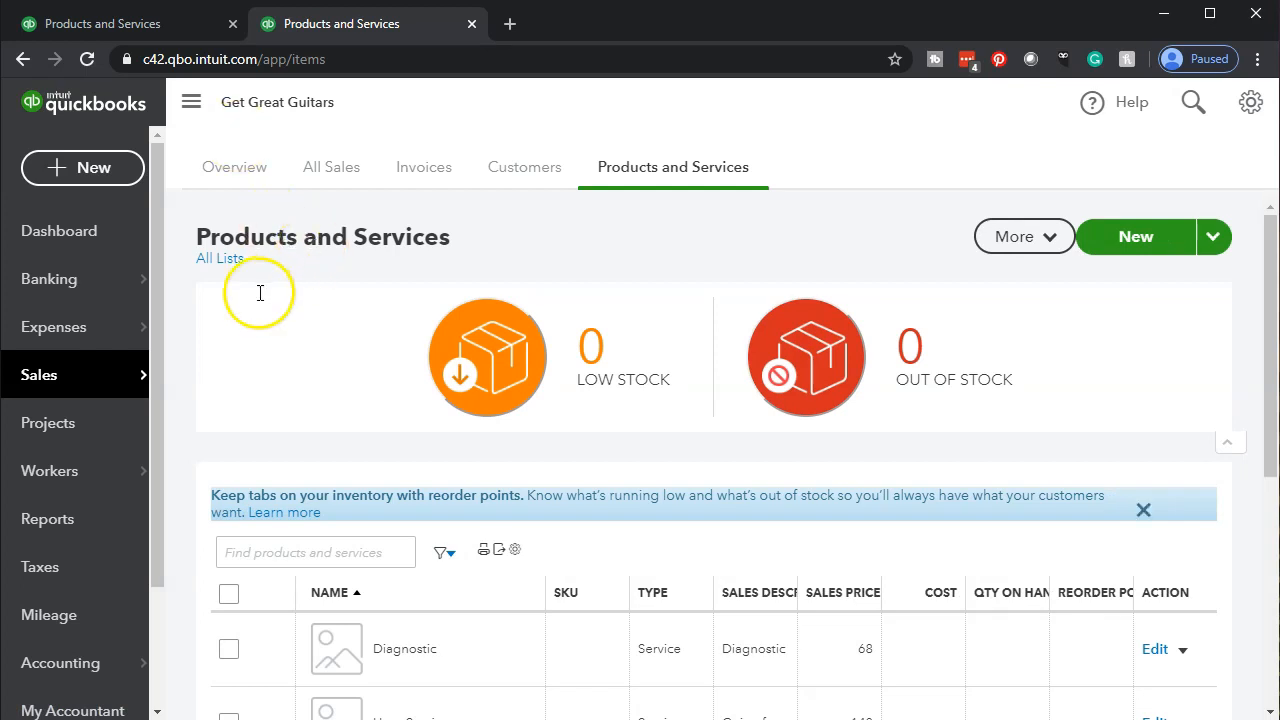
pyautogui.click(95, 383)
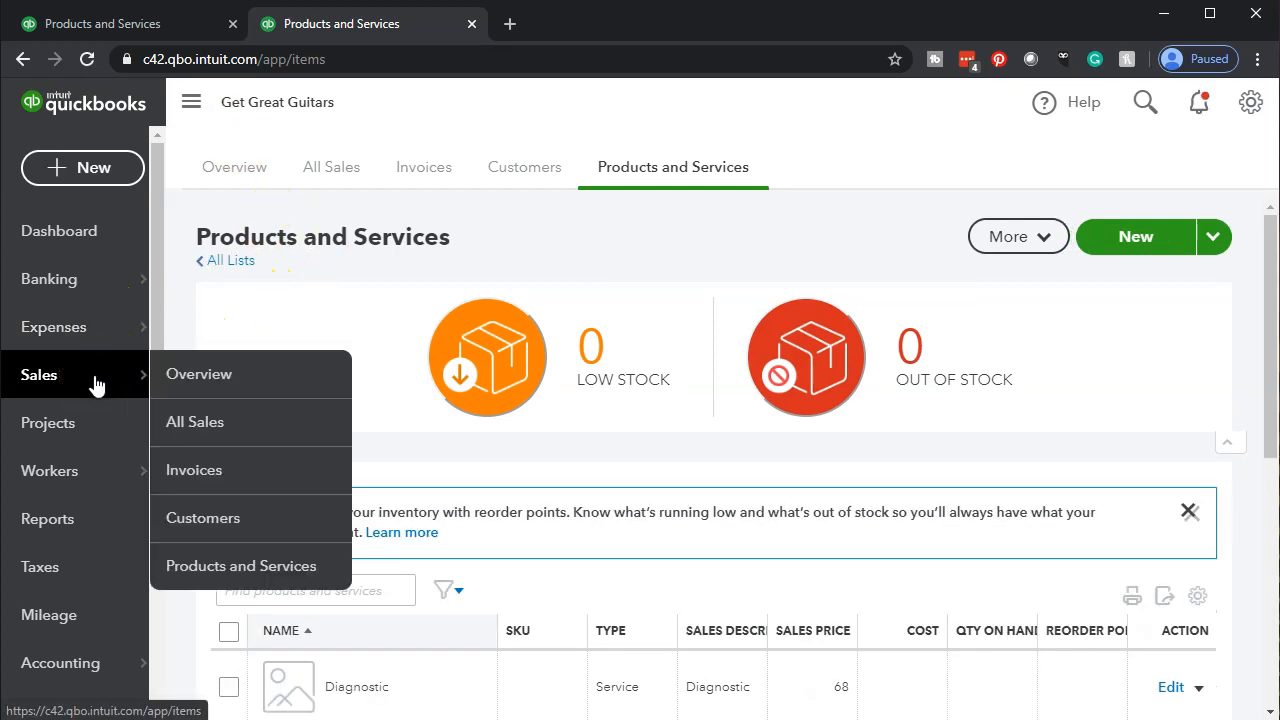
pyautogui.click(97, 385)
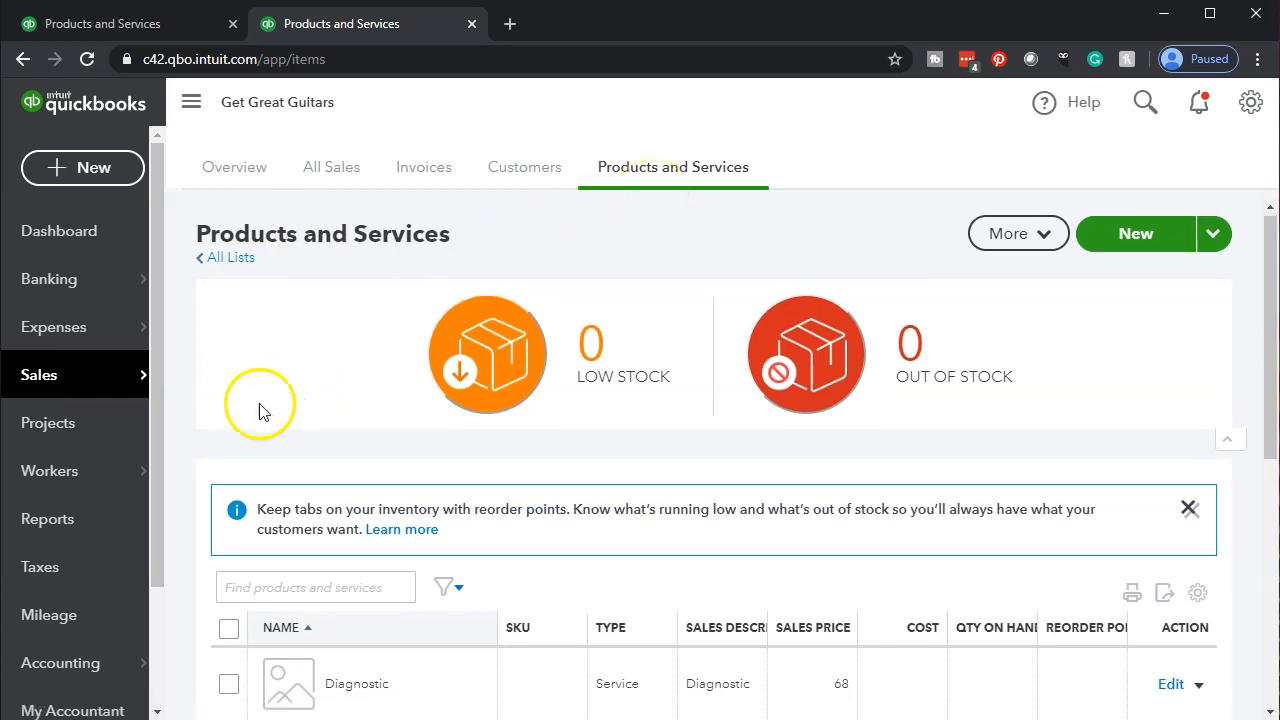
# Step: Look through the products and services list to check the names, types, descriptions and sales prices of the imported items
pyautogui.scroll(-3, 207, 417)
pyautogui.scroll(-1, 207, 417)
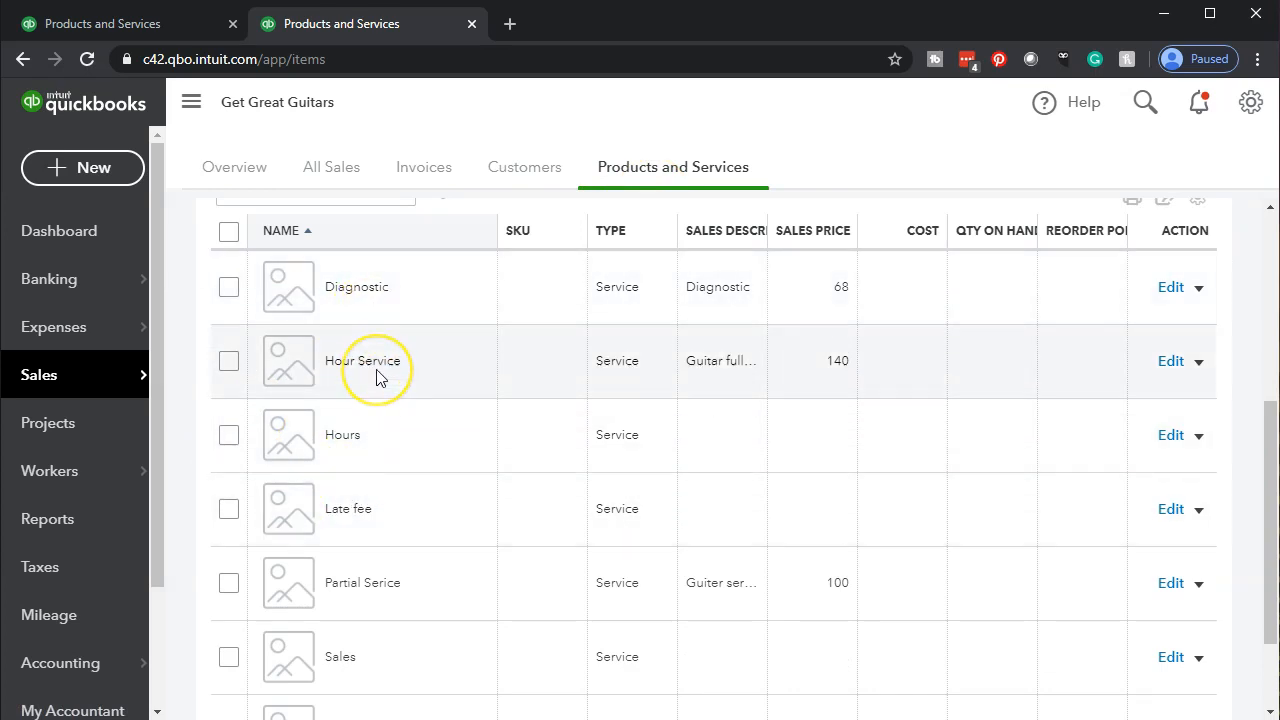
pyautogui.scroll(-1, 376, 376)
pyautogui.scroll(1, 374, 350)
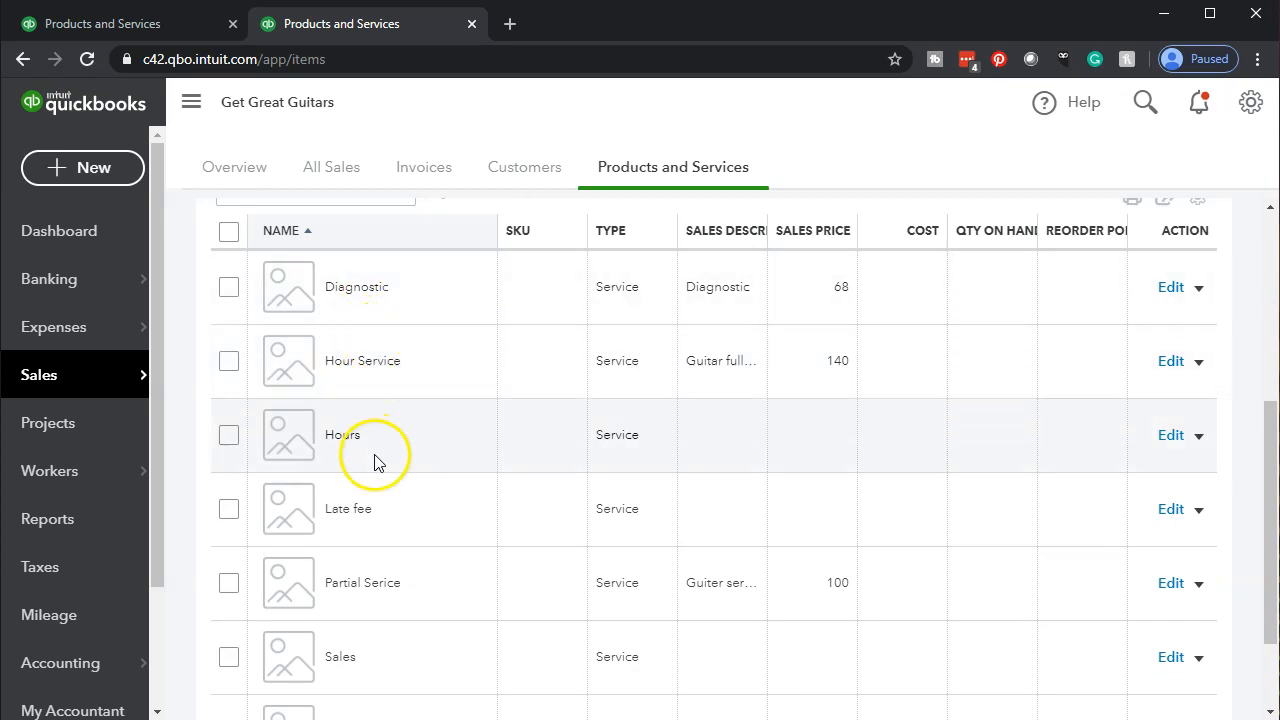
pyautogui.scroll(-1, 386, 580)
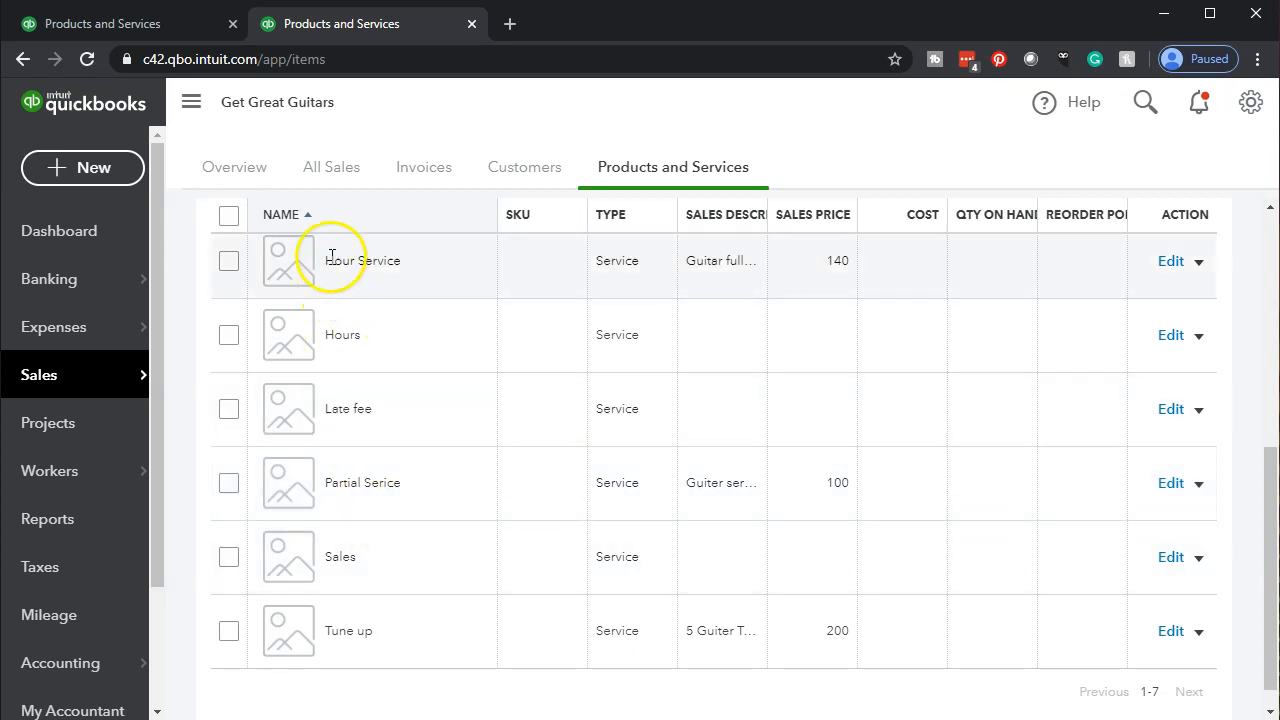
pyautogui.scroll(1, 331, 262)
pyautogui.scroll(1, 331, 271)
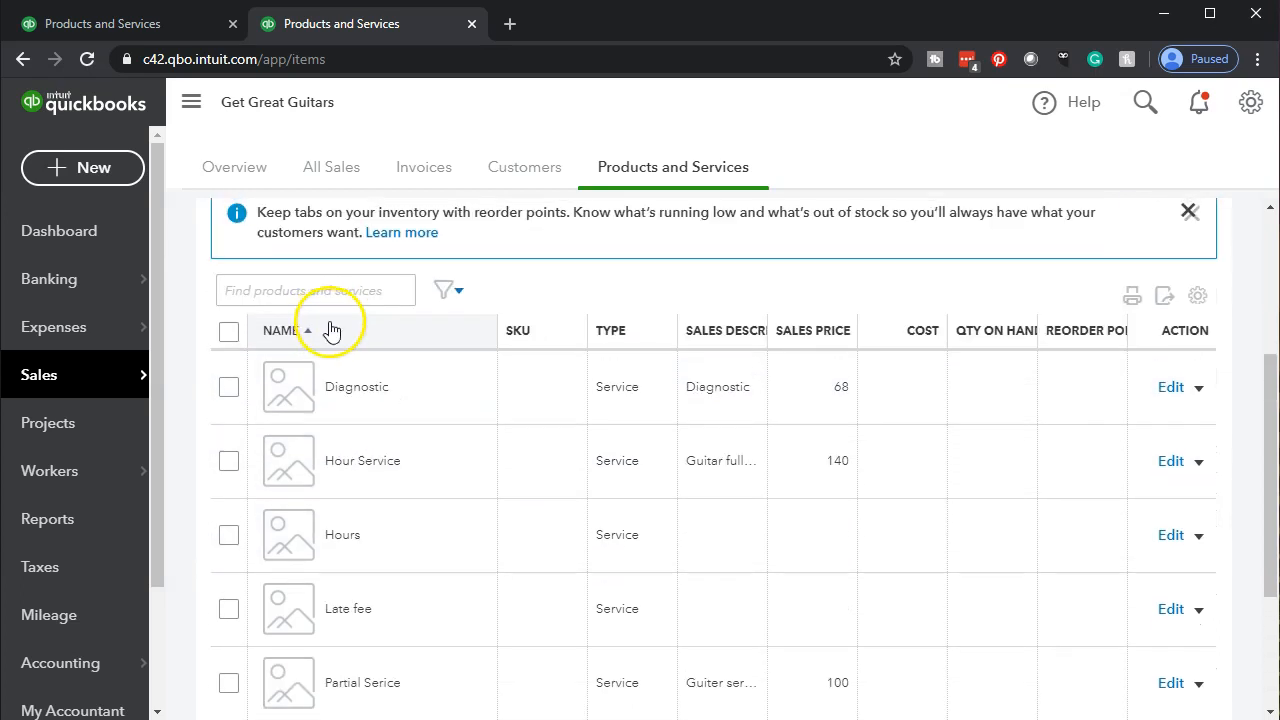
# Step: Review the Diagnostic item's description, sales price, income account options and purchasing information, then close it without saving
pyautogui.click(1170, 388)
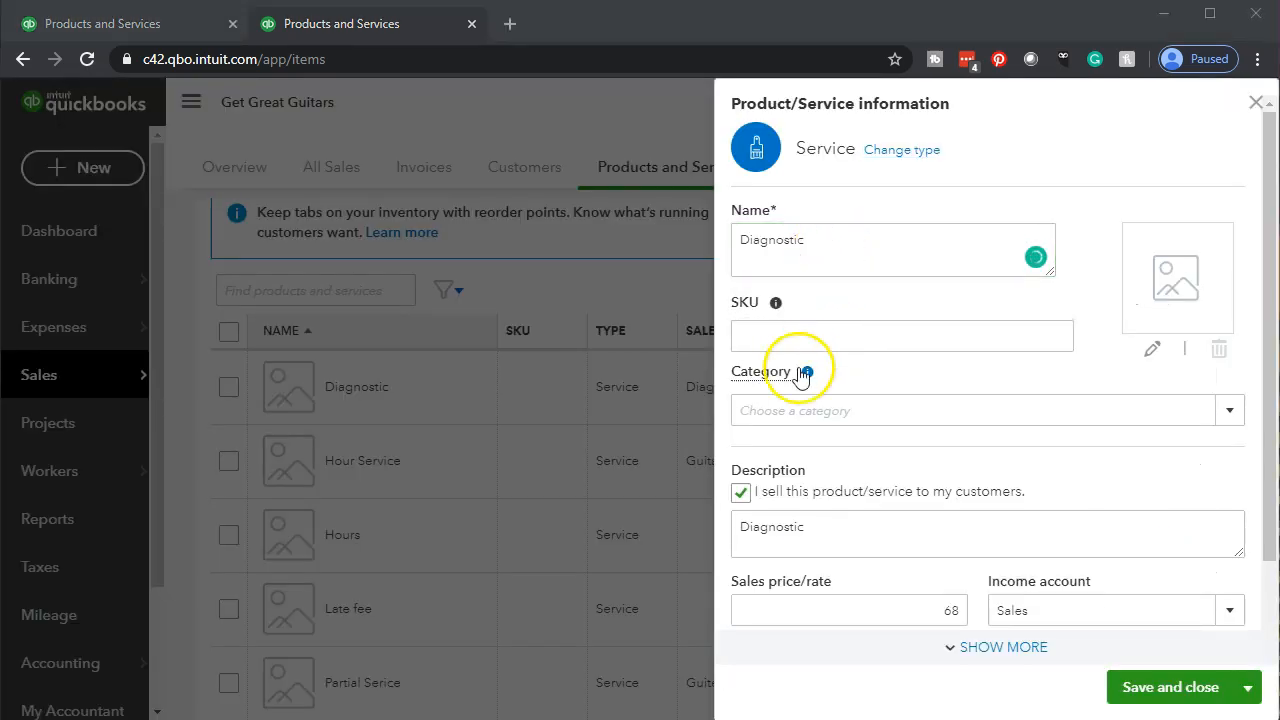
pyautogui.scroll(-2, 823, 500)
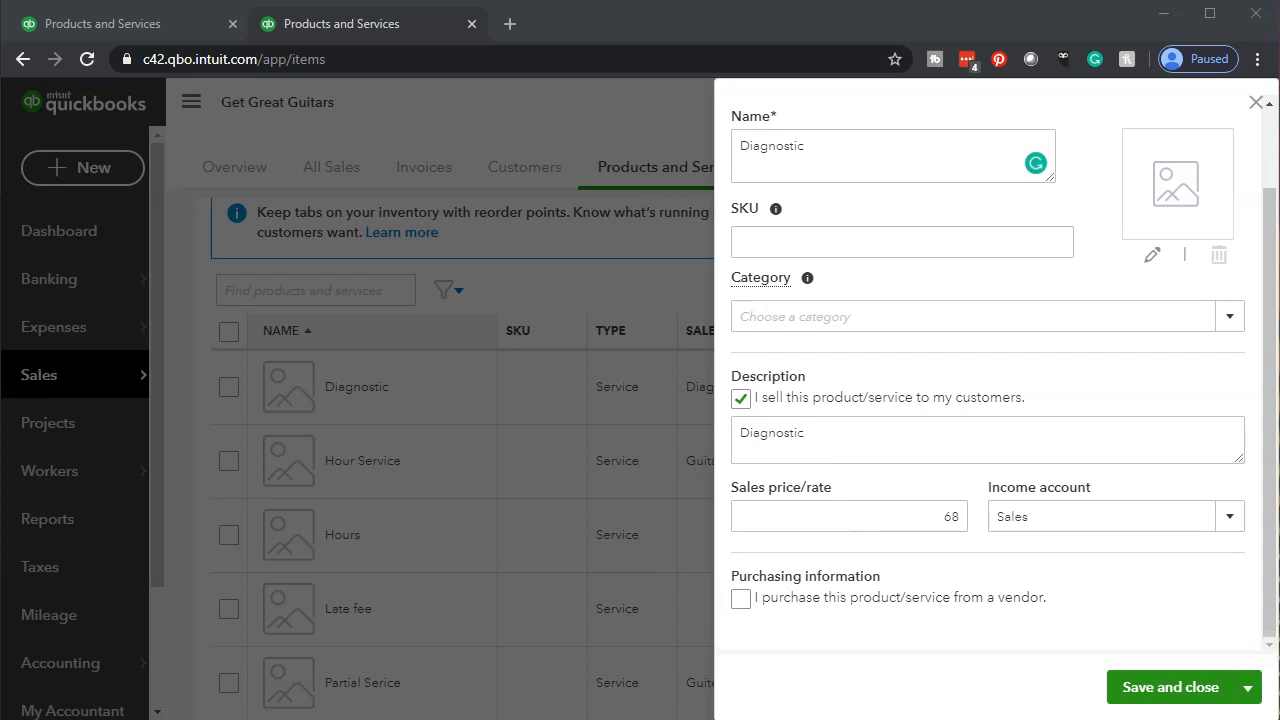
pyautogui.scroll(2, 1022, 457)
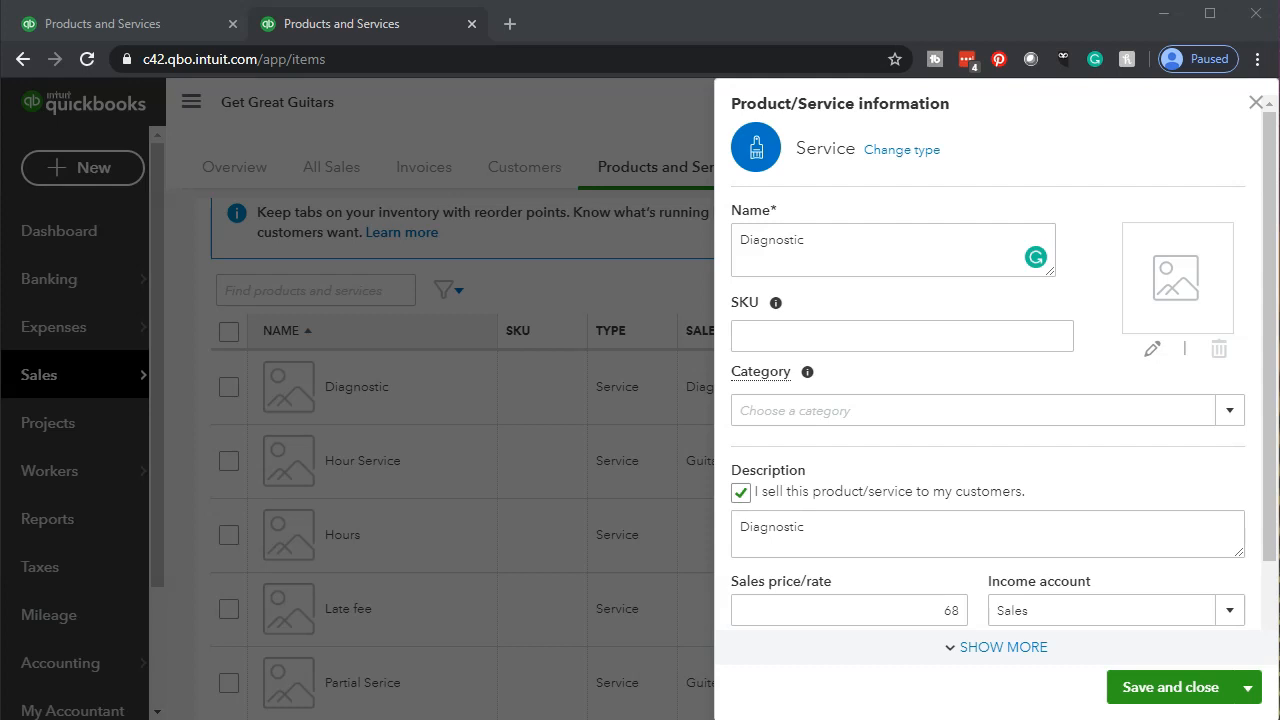
pyautogui.scroll(-1, 1025, 400)
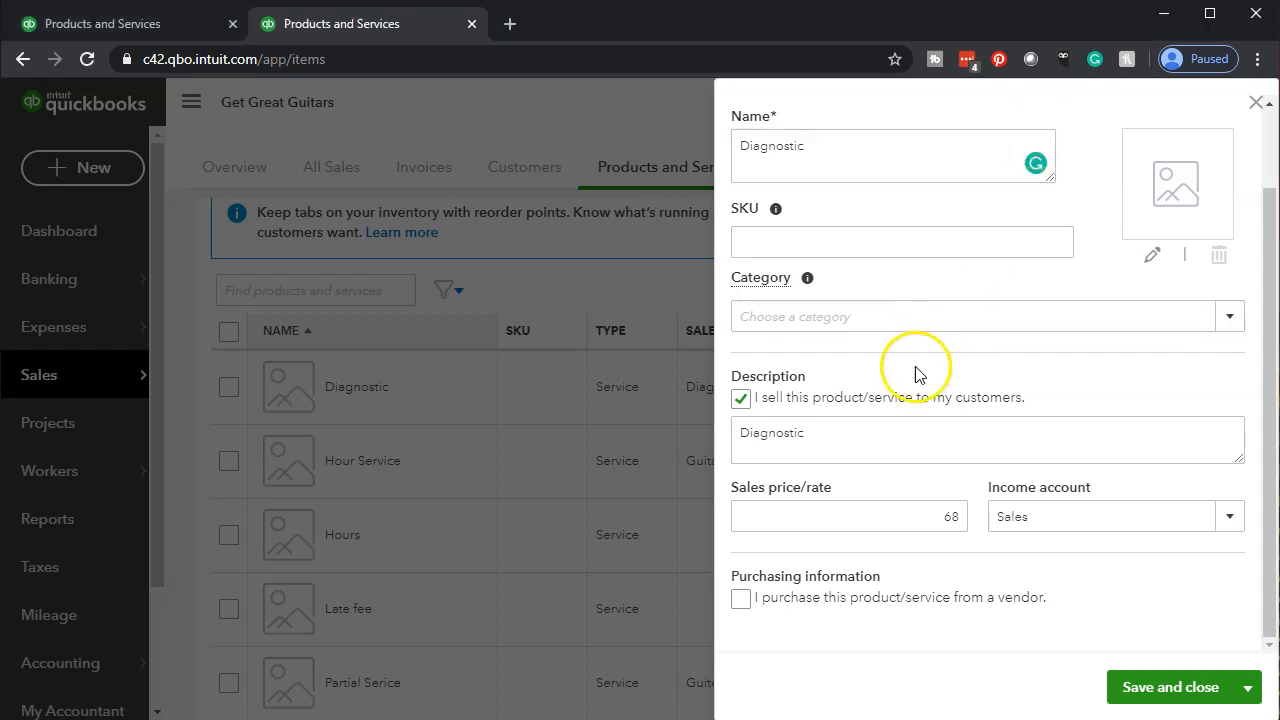
pyautogui.click(880, 432)
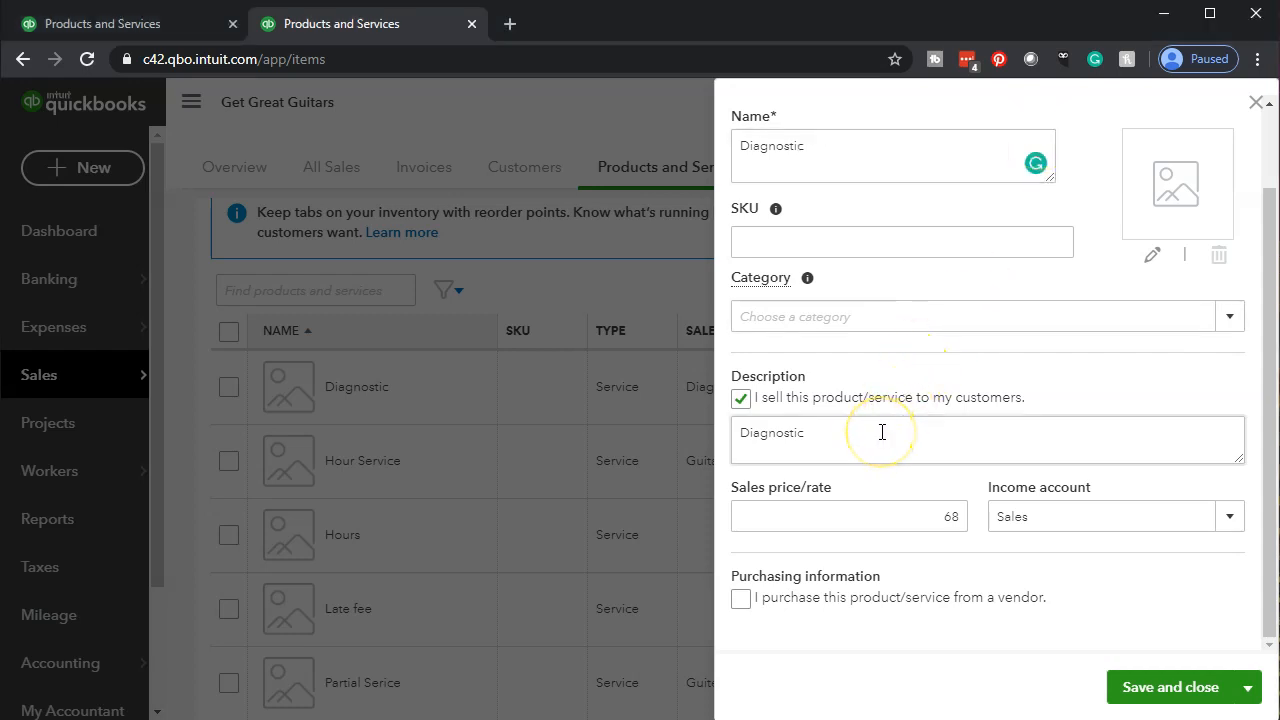
pyautogui.tripleClick(882, 432)
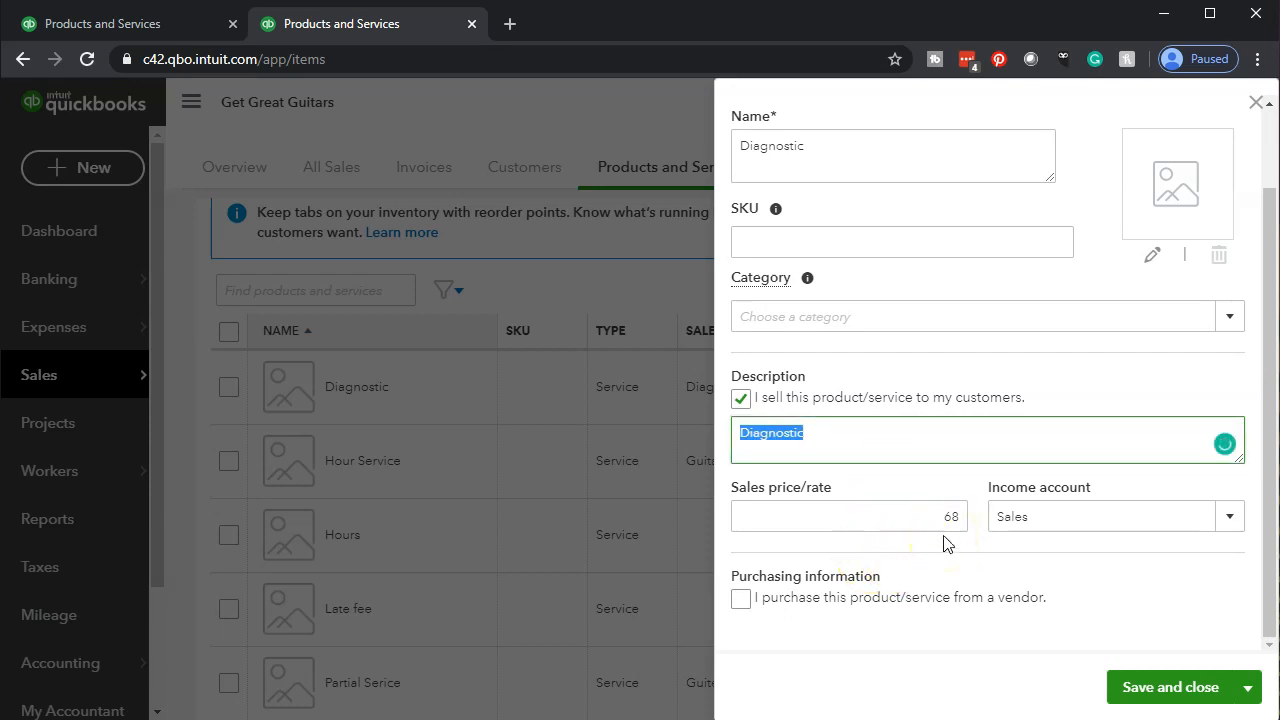
pyautogui.click(1230, 528)
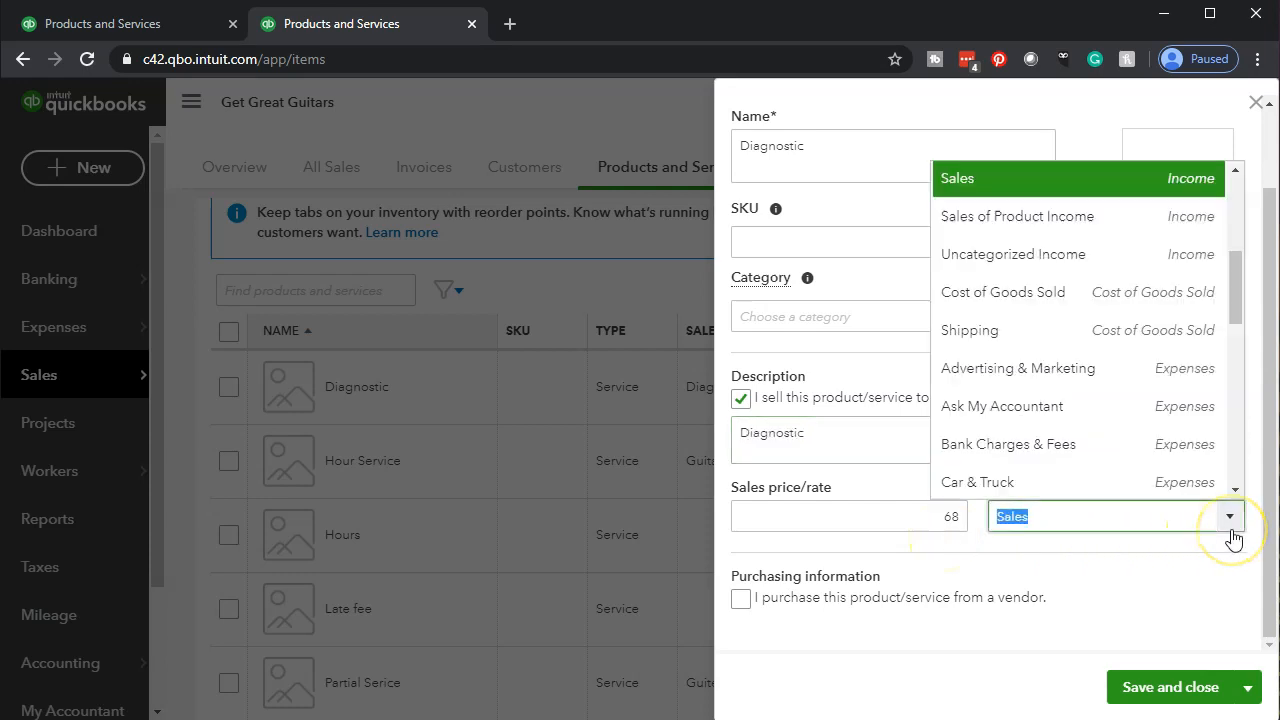
pyautogui.click(1230, 516)
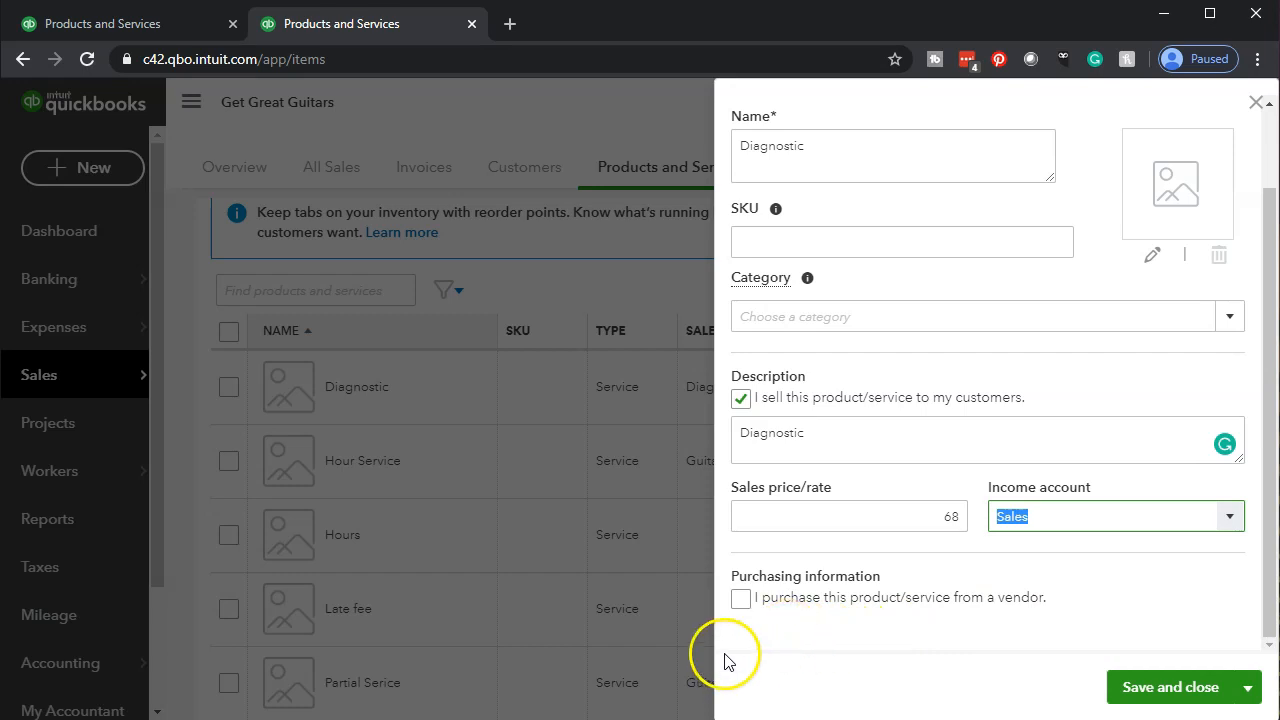
pyautogui.click(1256, 104)
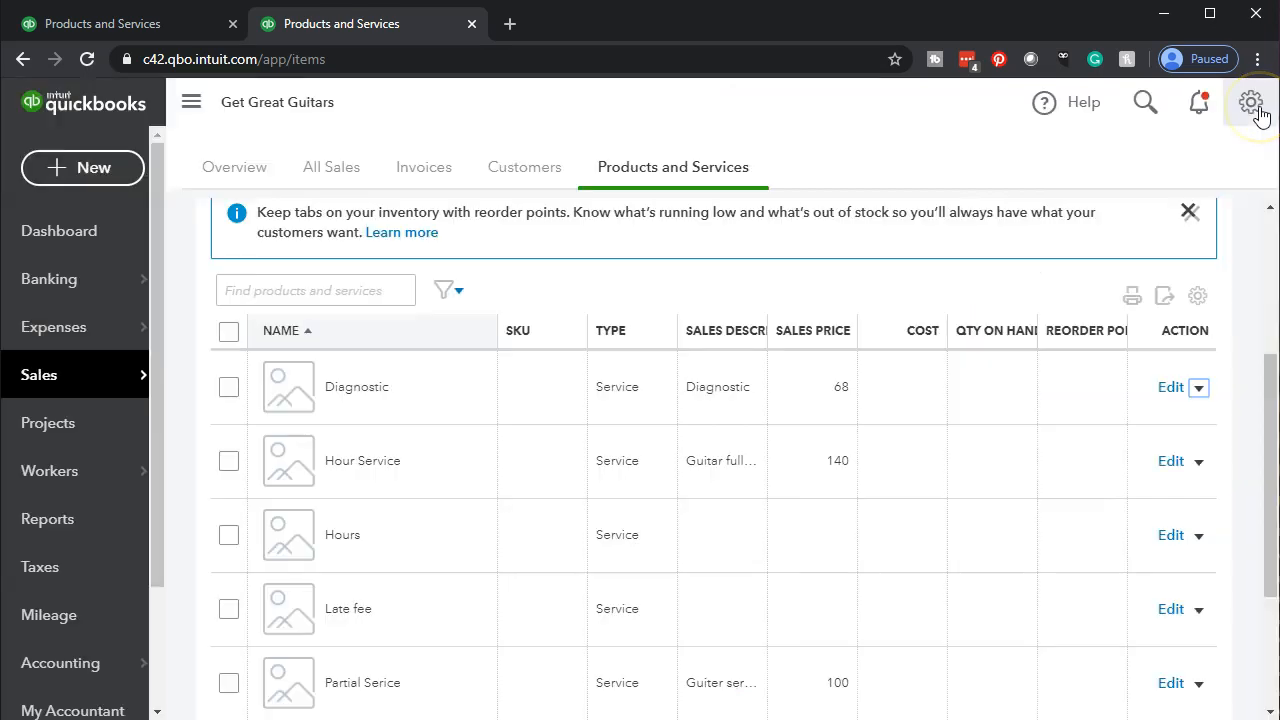
# Step: Start a new invoice and add the Tune up service to its first line
pyautogui.scroll(-1, 750, 400)
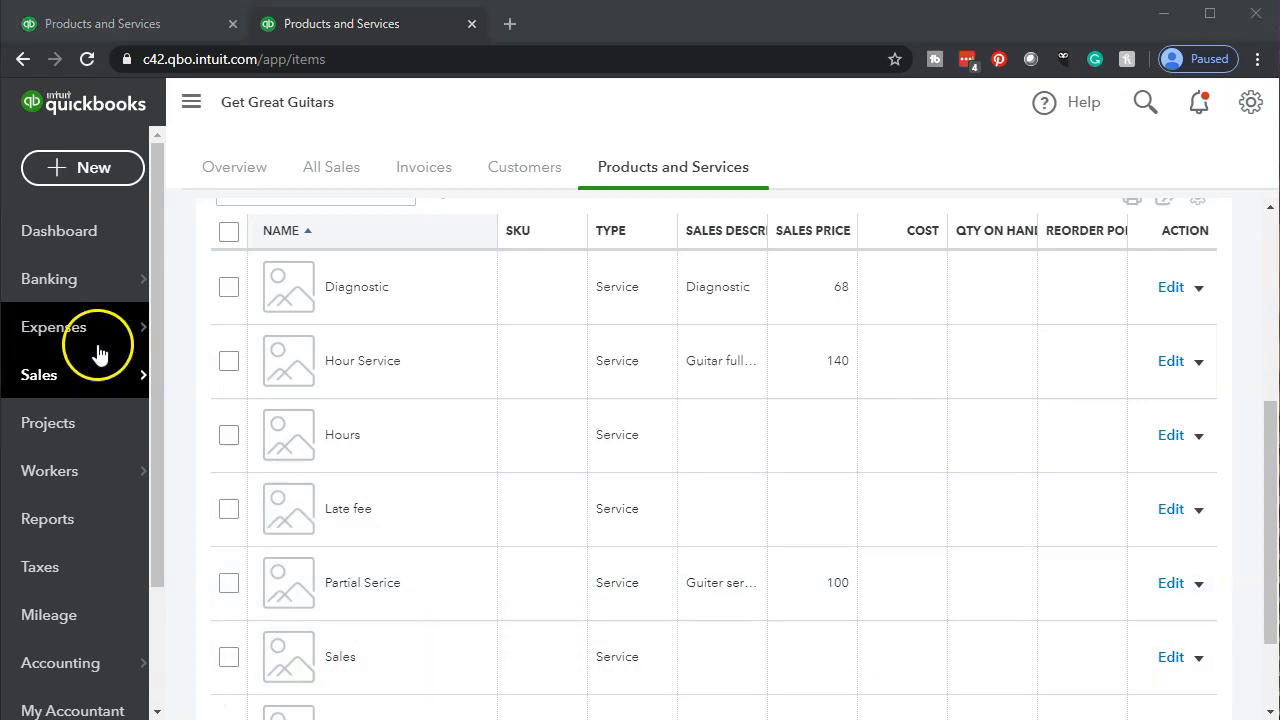
pyautogui.click(65, 182)
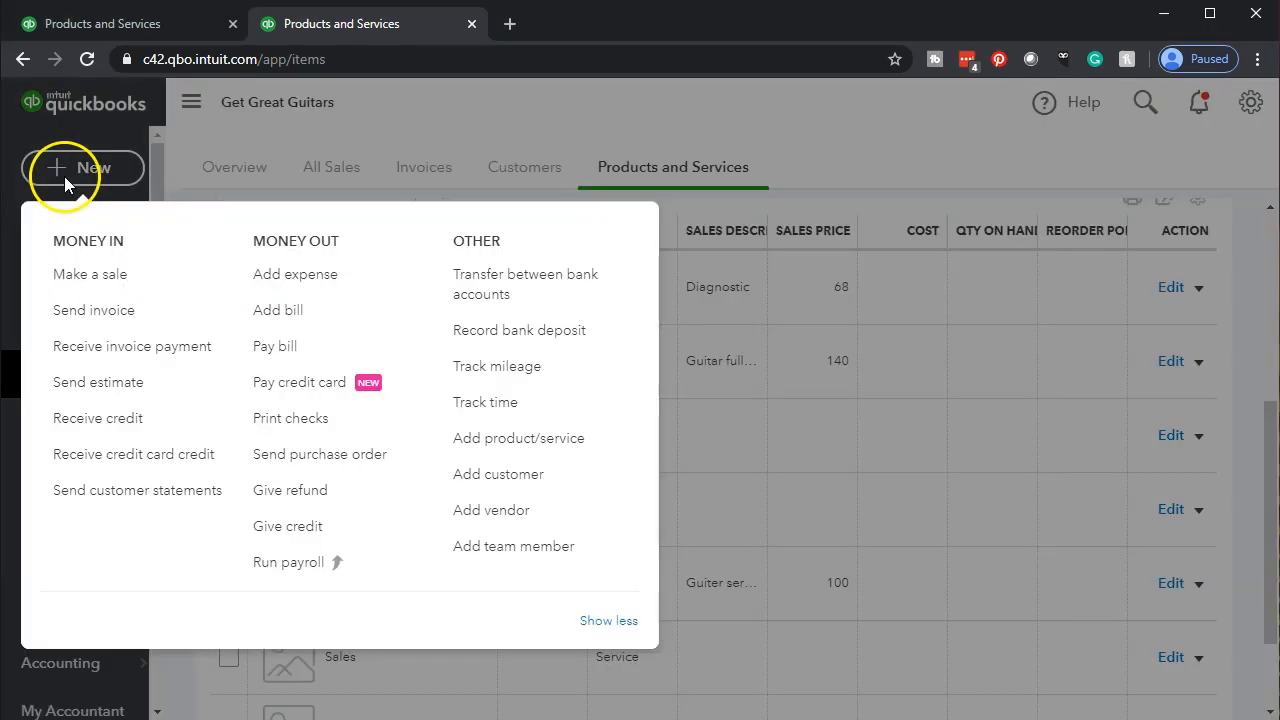
pyautogui.click(94, 312)
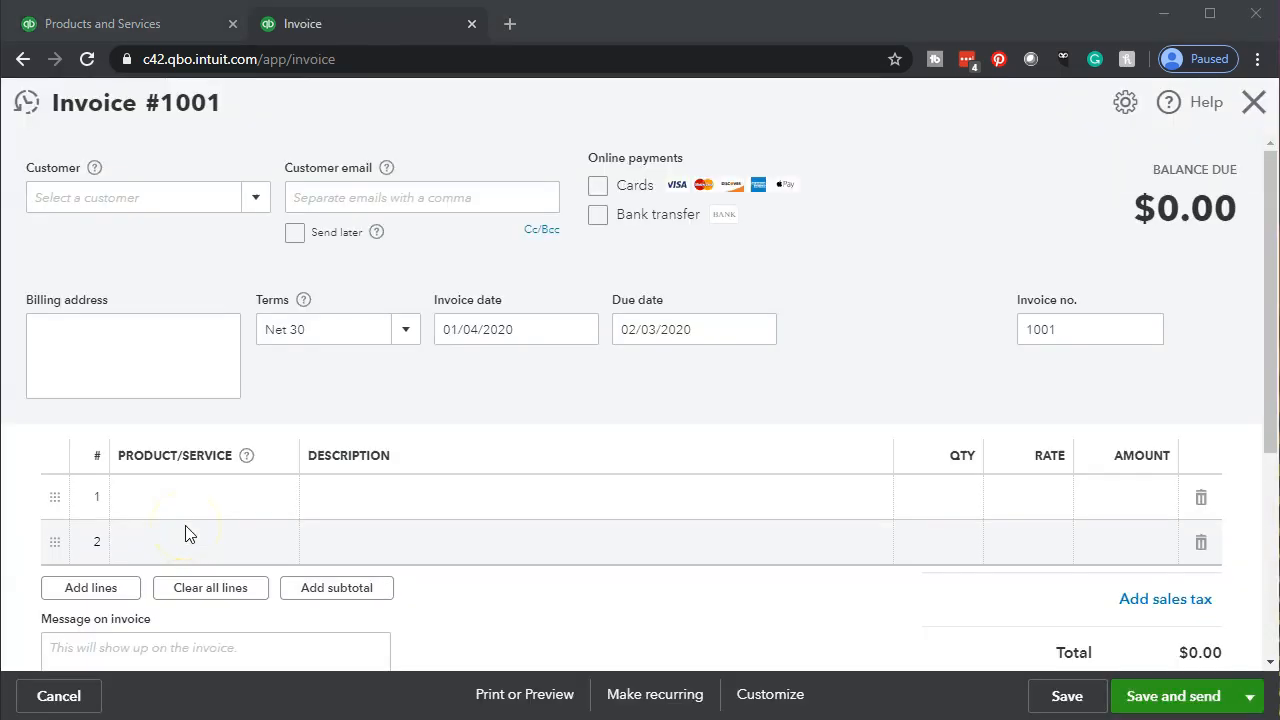
pyautogui.scroll(-1, 186, 526)
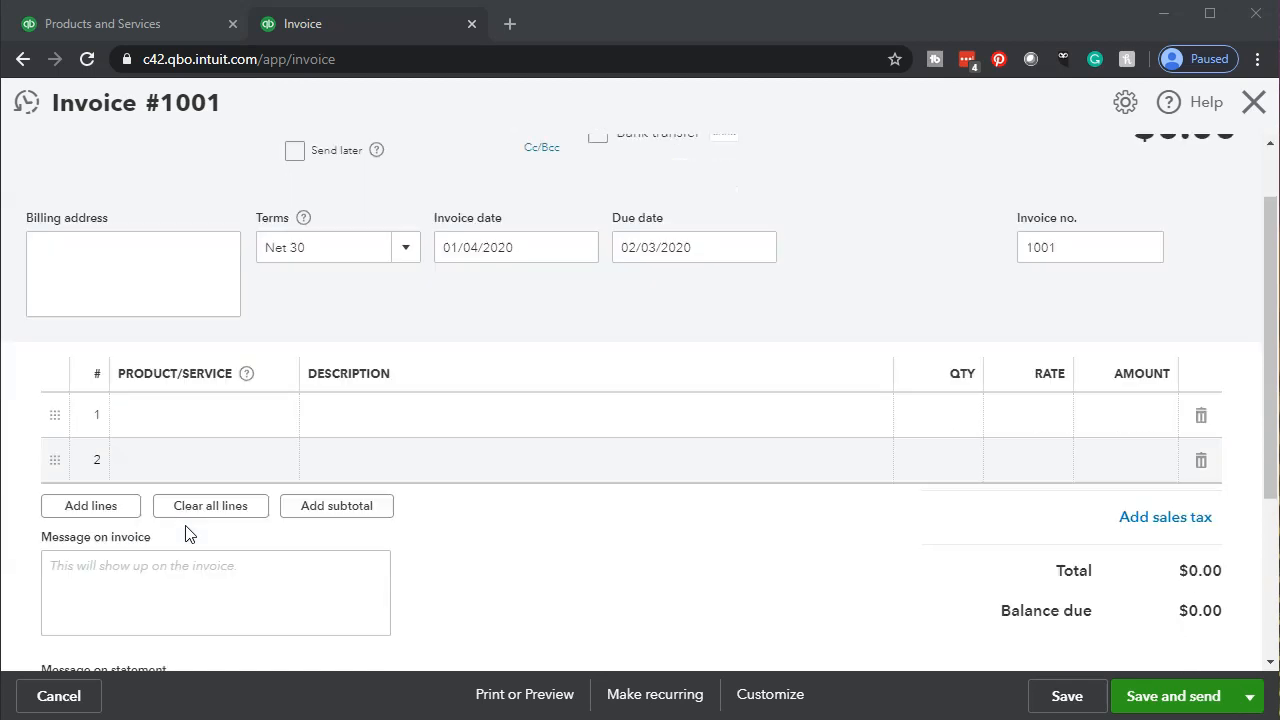
pyautogui.click(251, 393)
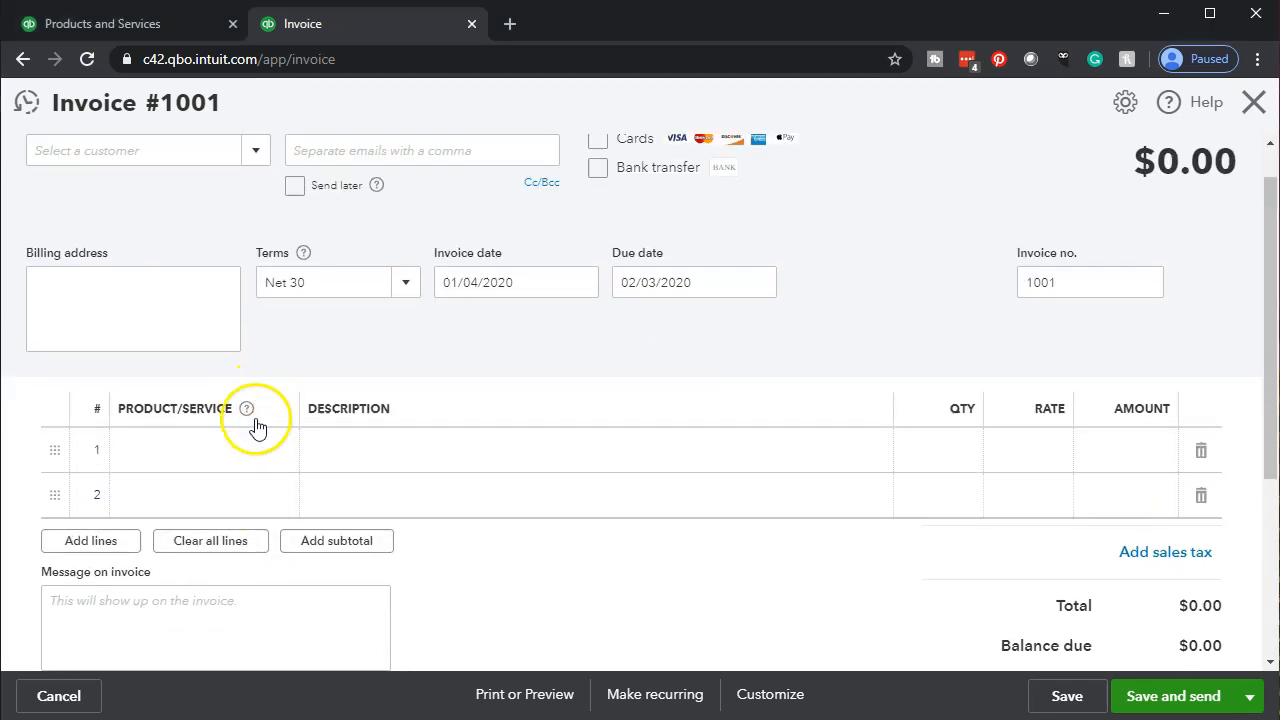
pyautogui.click(256, 450)
pyautogui.click(283, 454)
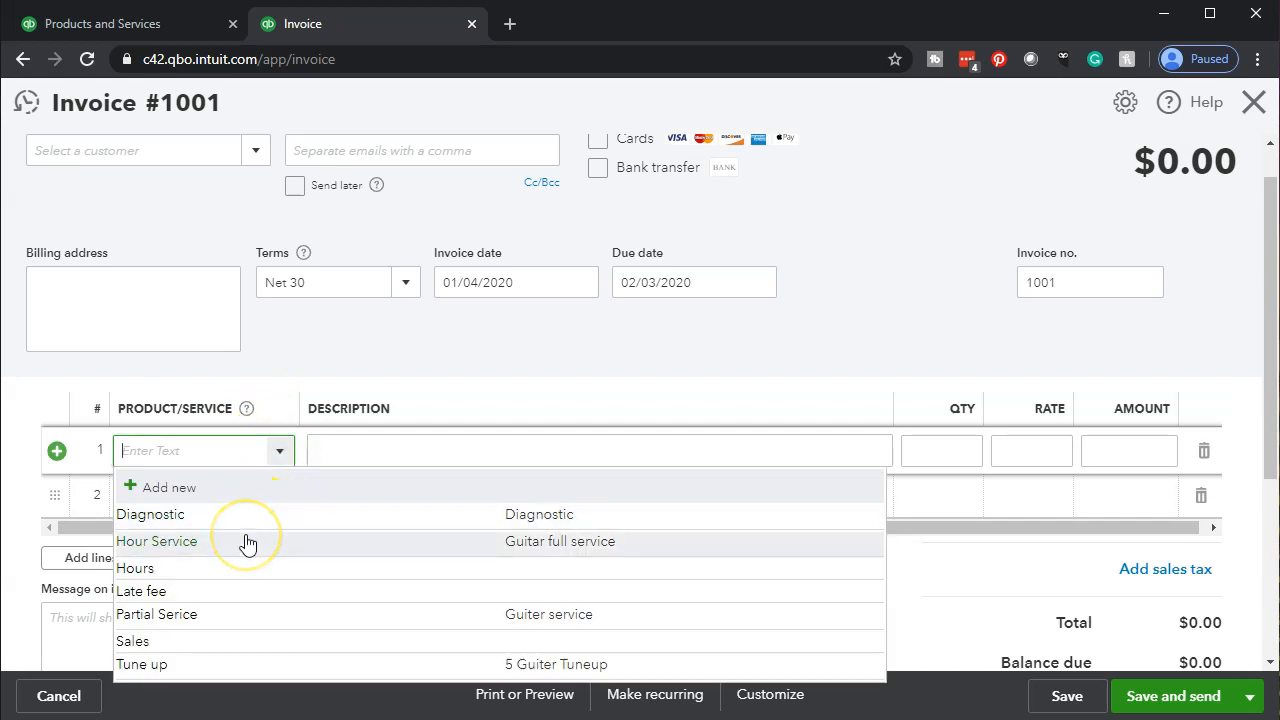
pyautogui.click(234, 614)
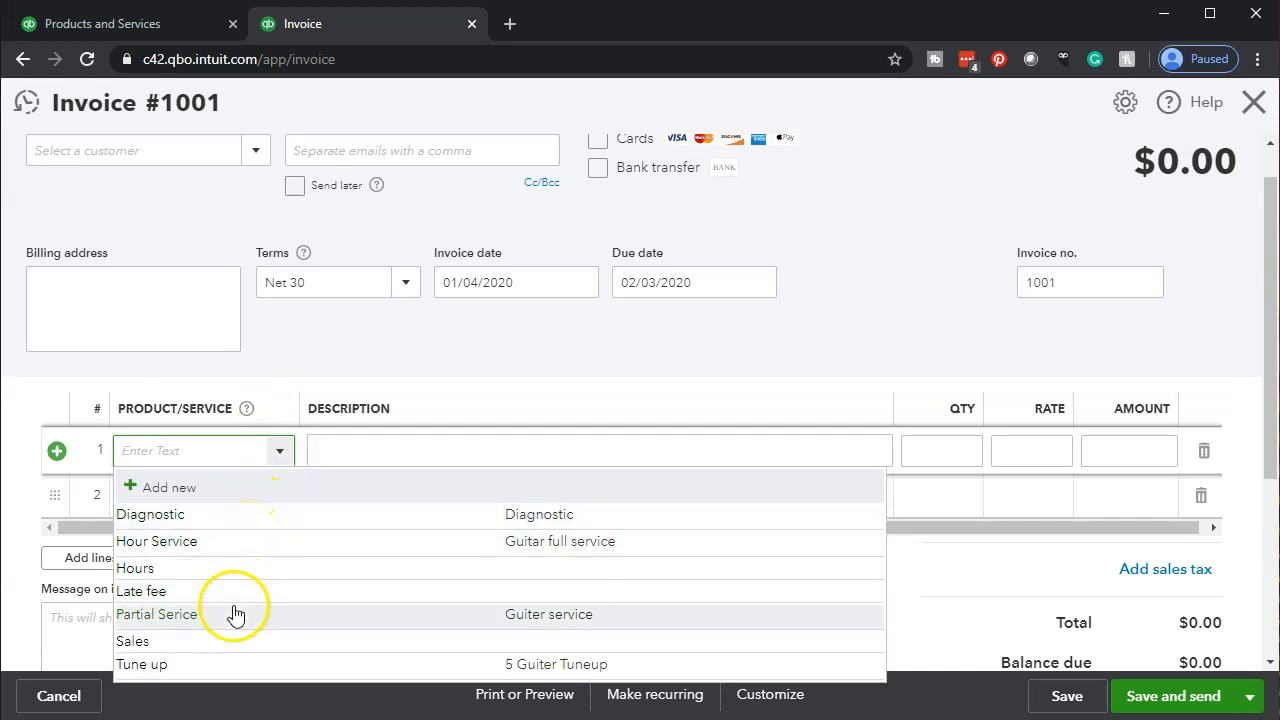
pyautogui.click(229, 664)
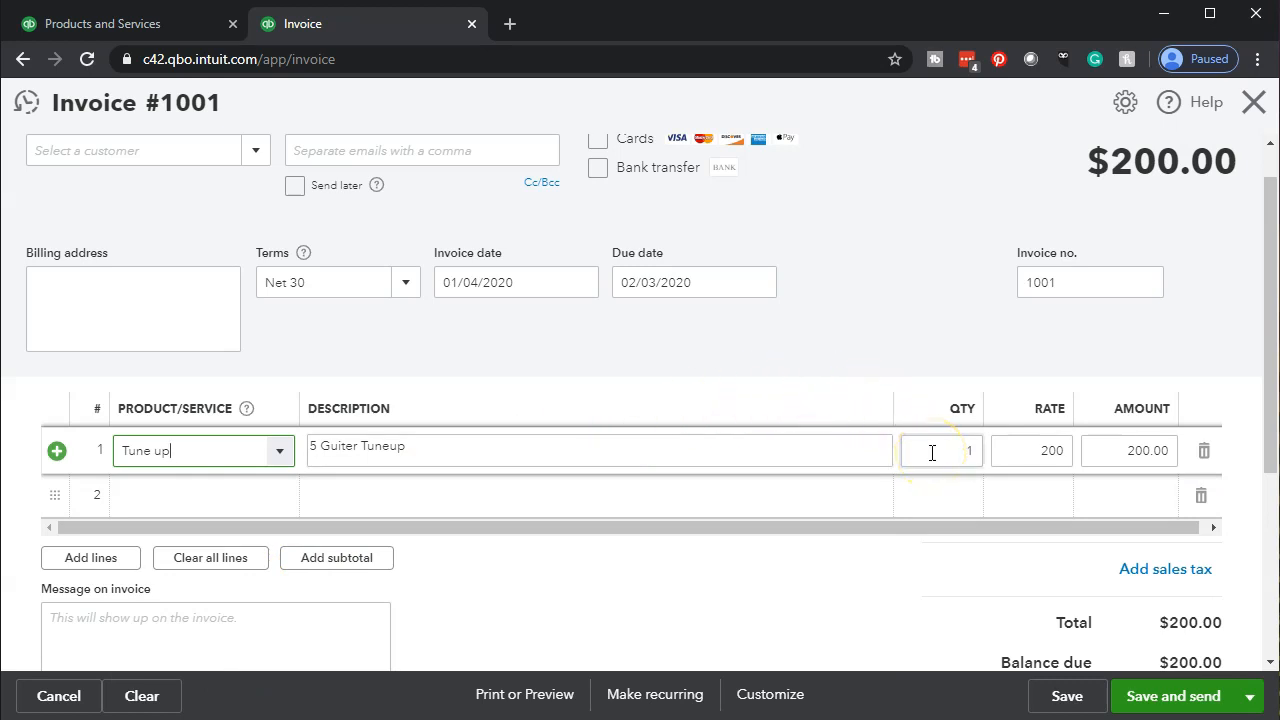
# Step: Examine the quantity, rate and amount of the invoice's Tune up line, the customer and date fields, and the totals
pyautogui.click(1026, 452)
pyautogui.click(1085, 452)
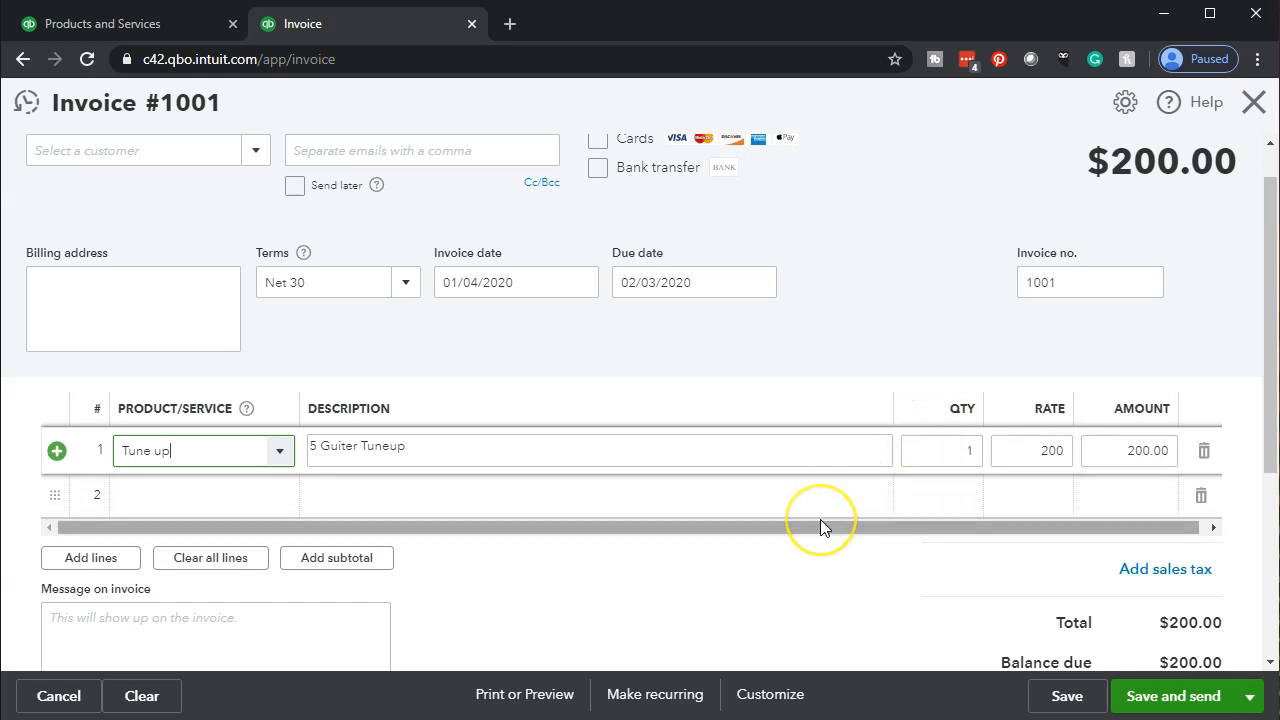
pyautogui.scroll(1, 820, 519)
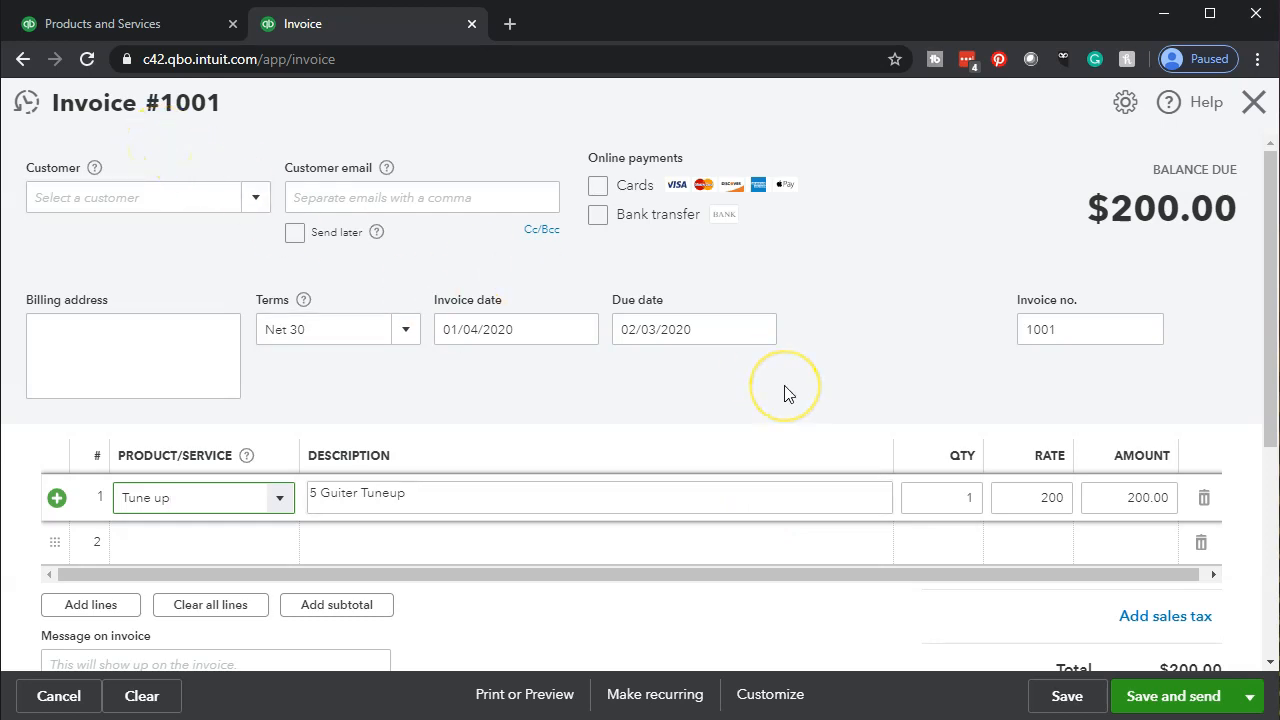
pyautogui.scroll(-2, 785, 392)
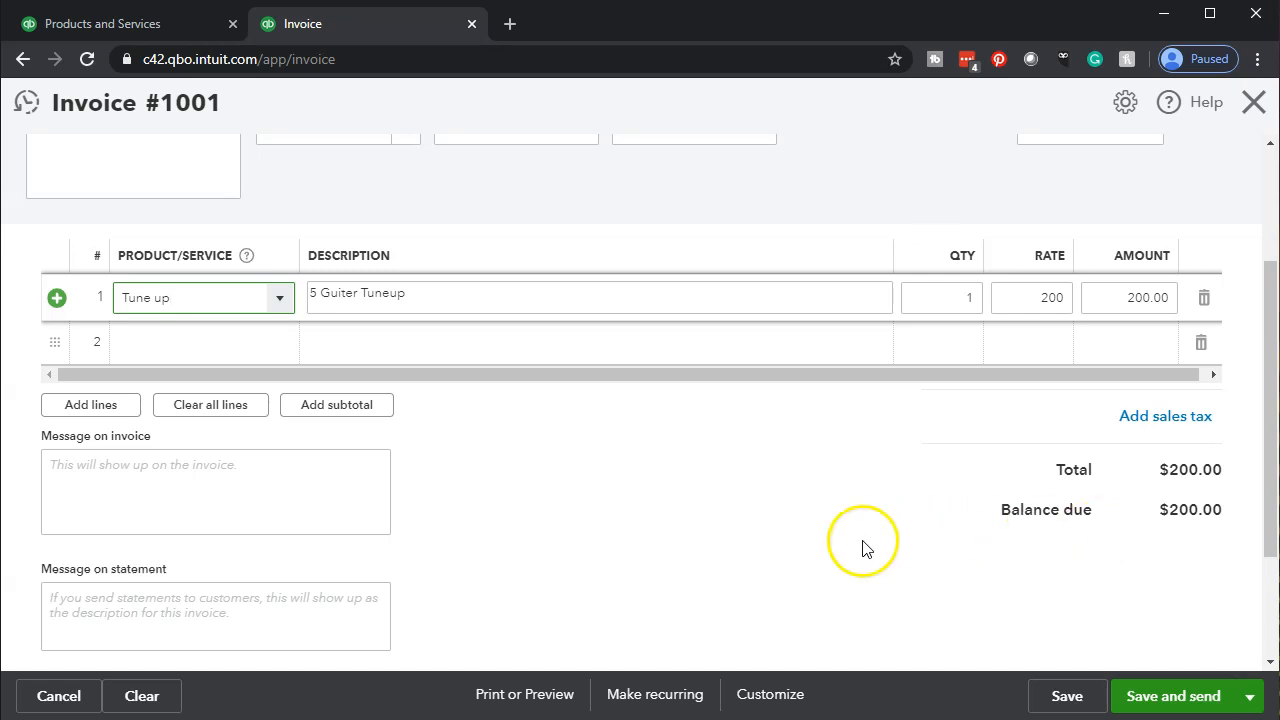
pyautogui.scroll(2, 860, 545)
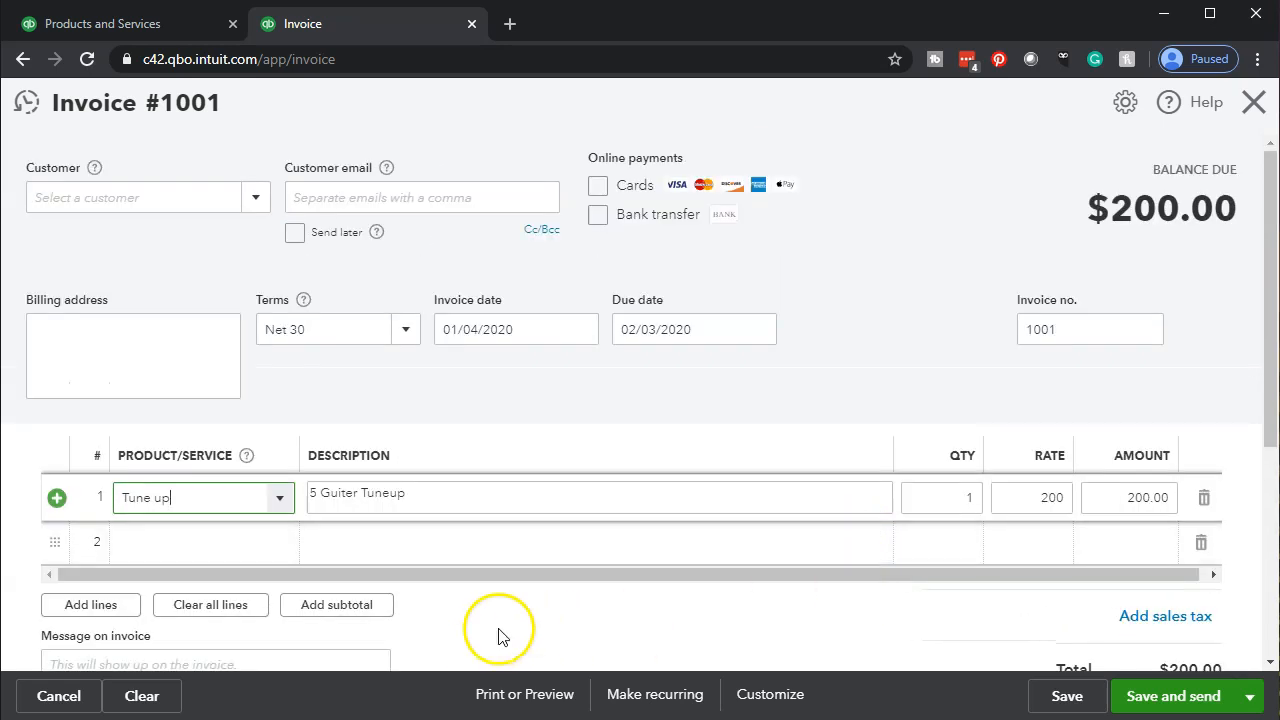
# Step: Leave the invoice without saving and return to the service items in the products and services list
pyautogui.click(1250, 106)
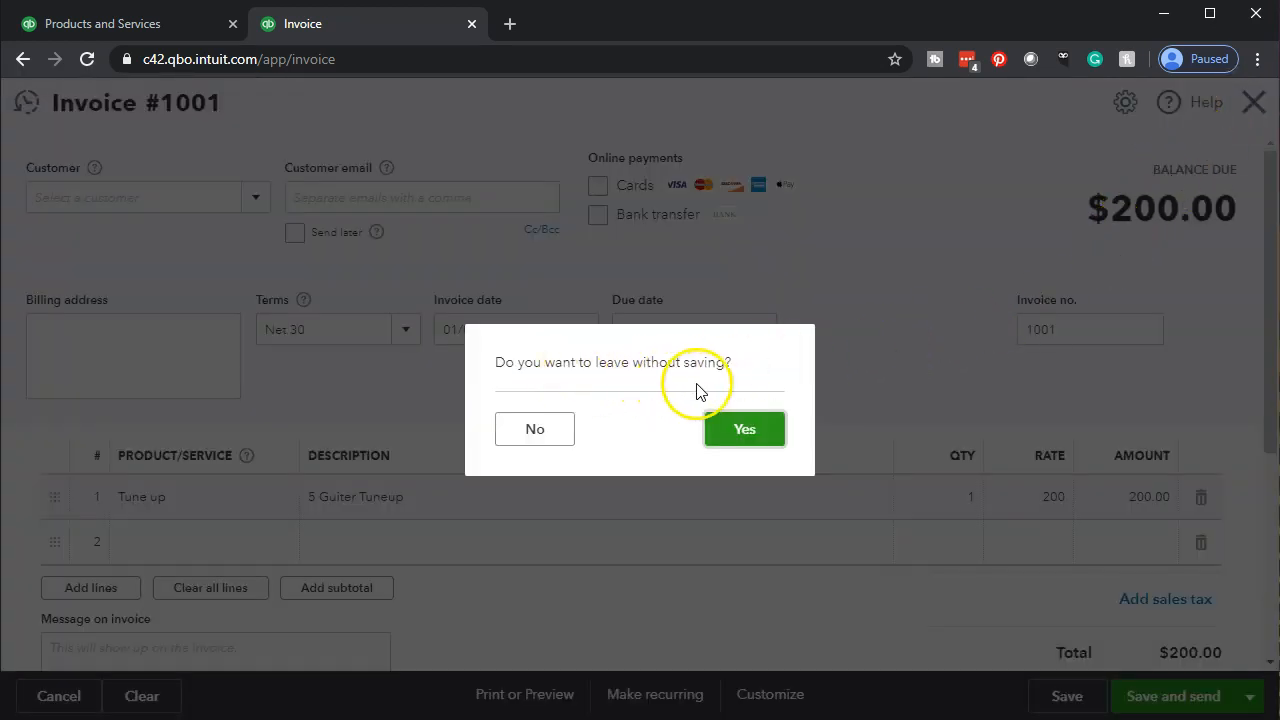
pyautogui.click(745, 435)
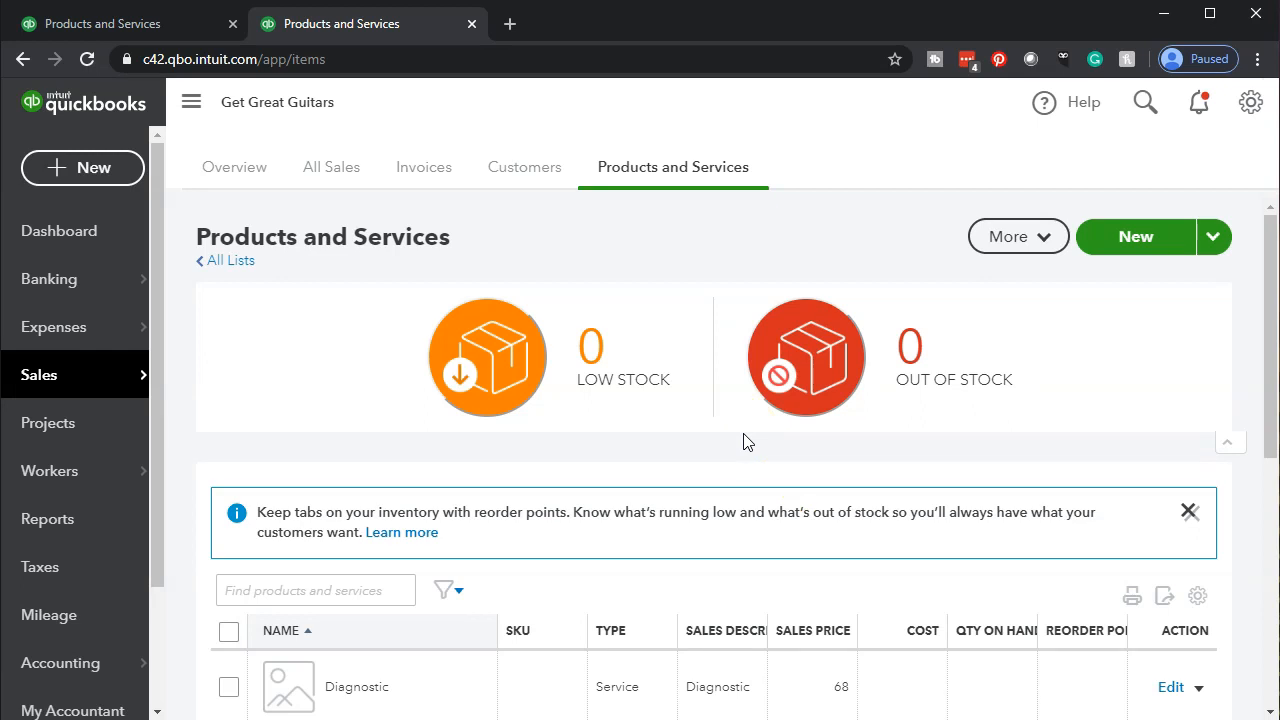
pyautogui.scroll(-3, 745, 441)
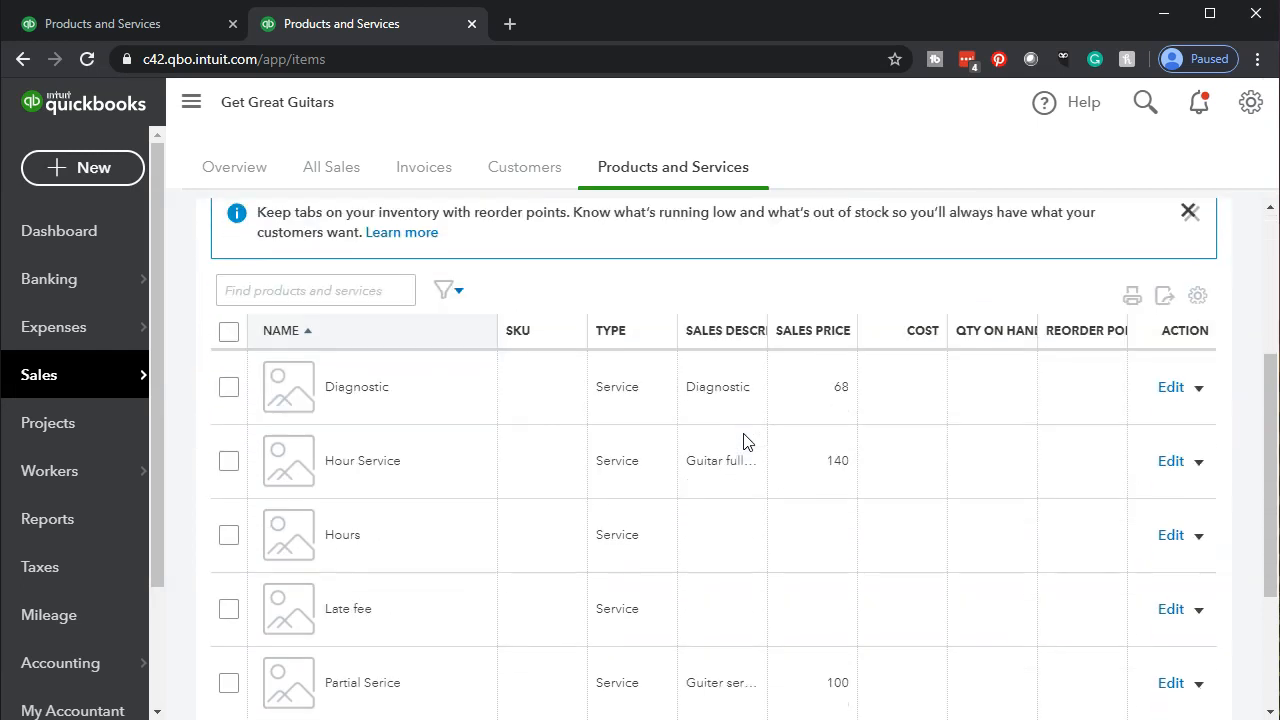
pyautogui.scroll(-1, 745, 441)
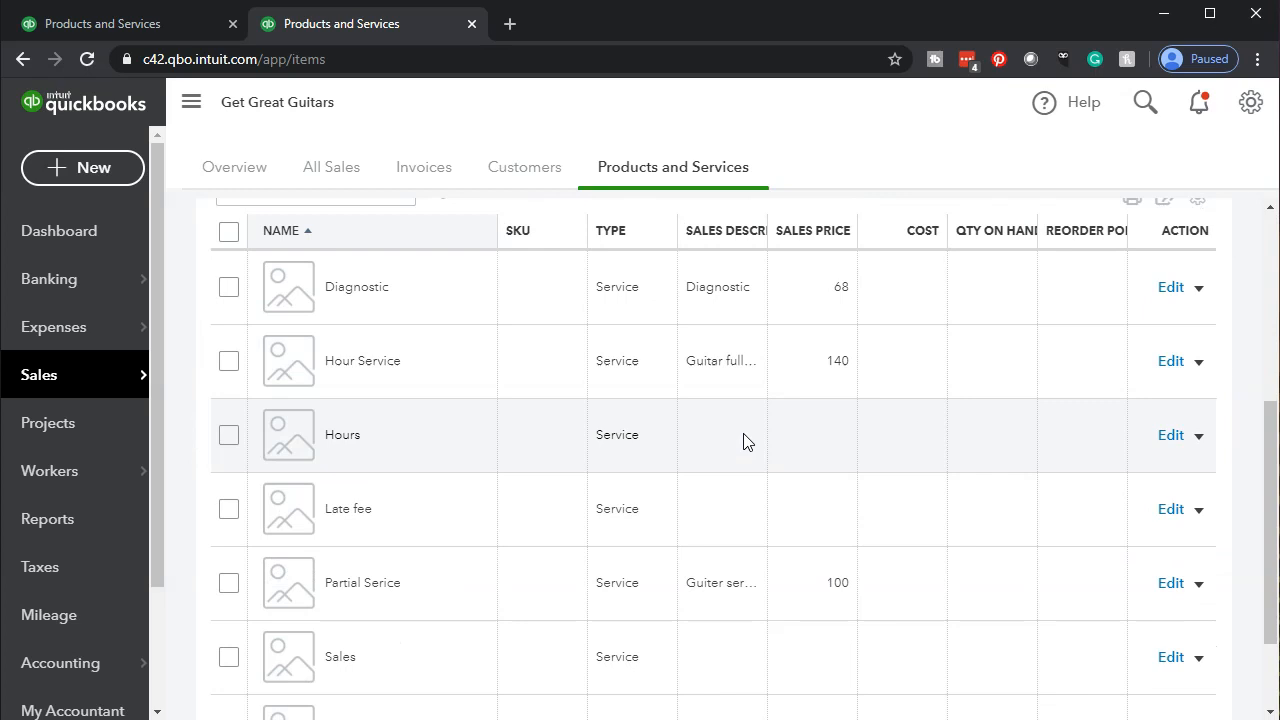